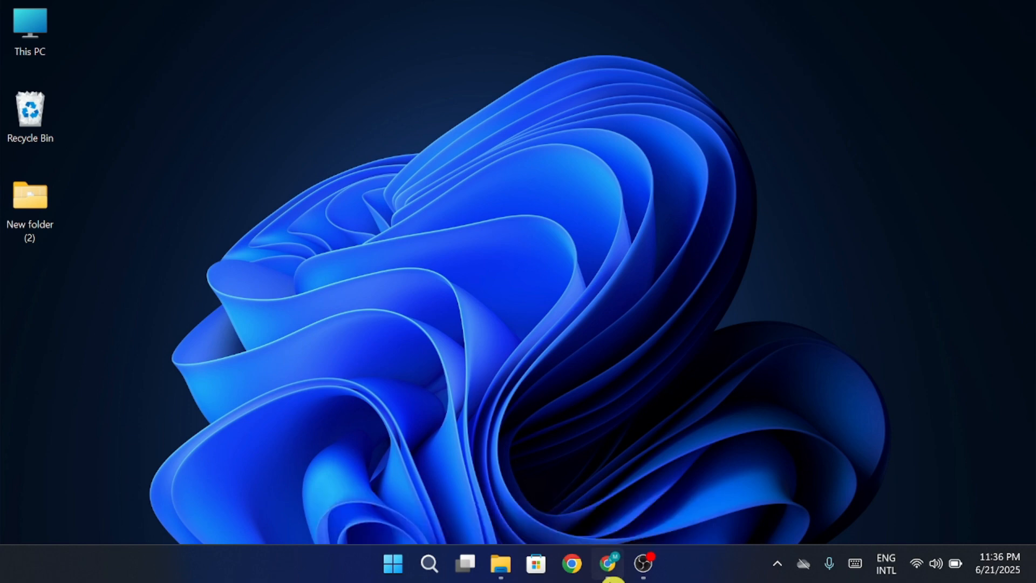
Step: Switch to Chrome and open the Flow creation workspace from the Google DeepMind Veo page
click(611, 578)
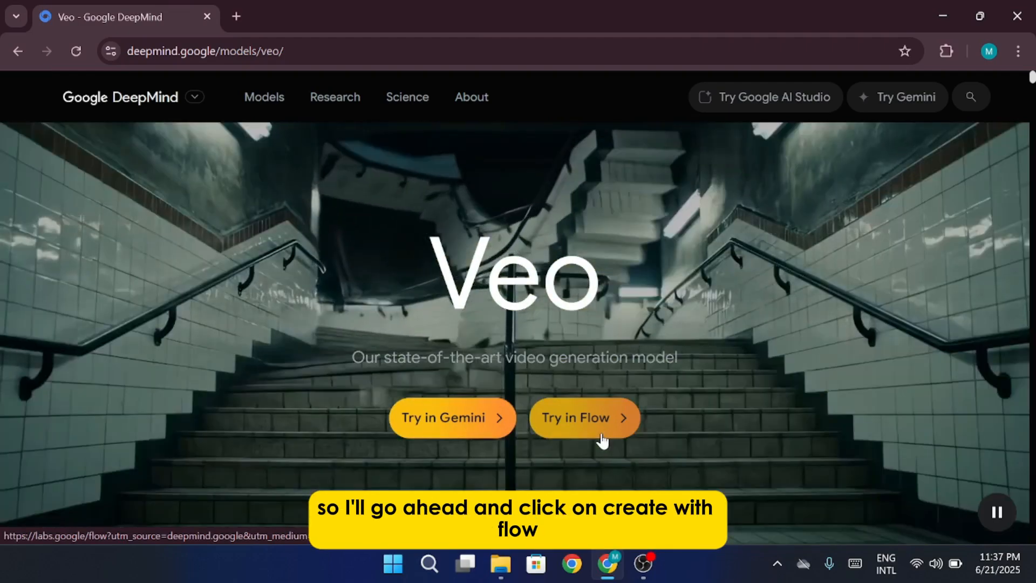
click(603, 440)
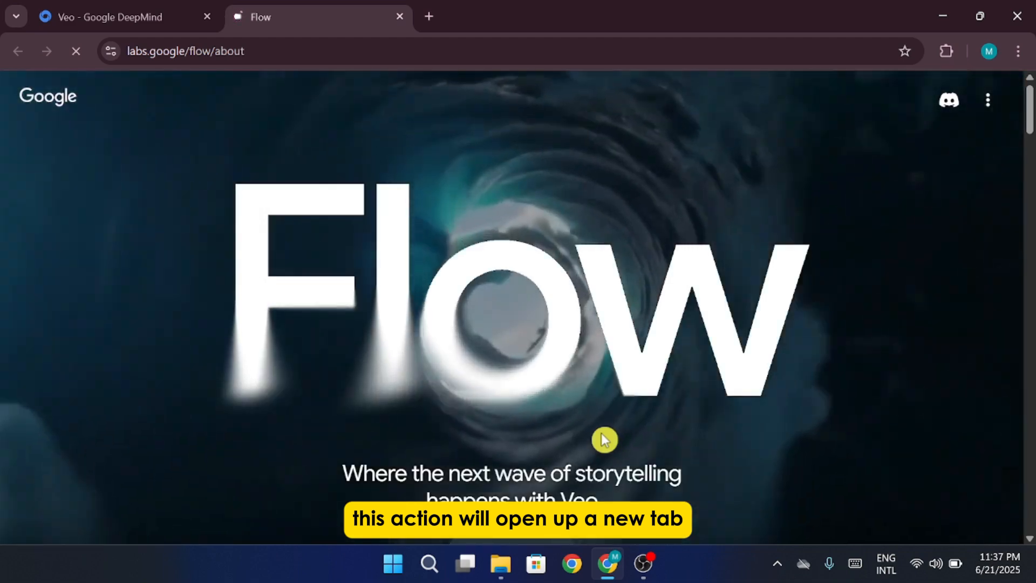
scroll(604, 437, down, 3)
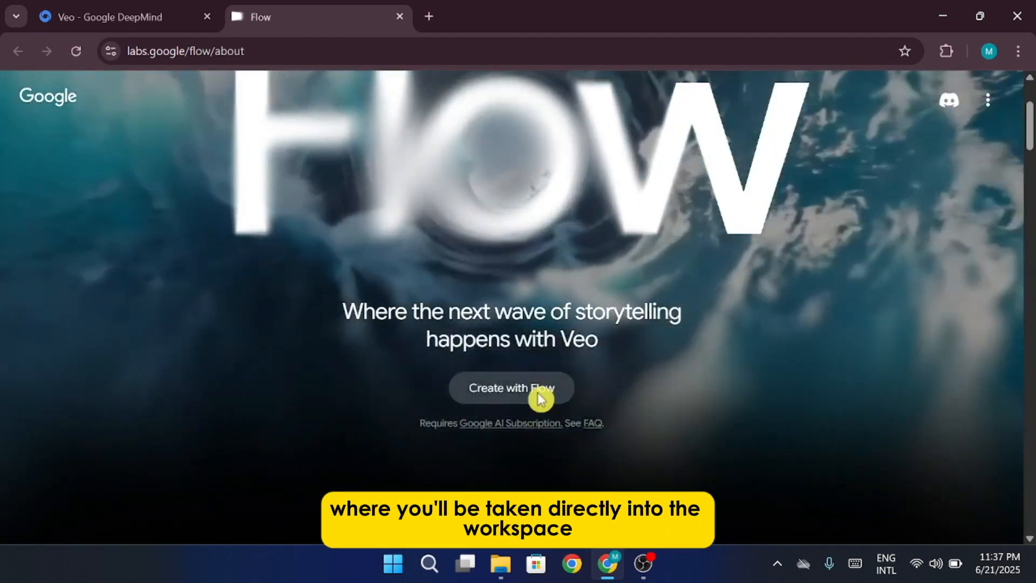
click(540, 398)
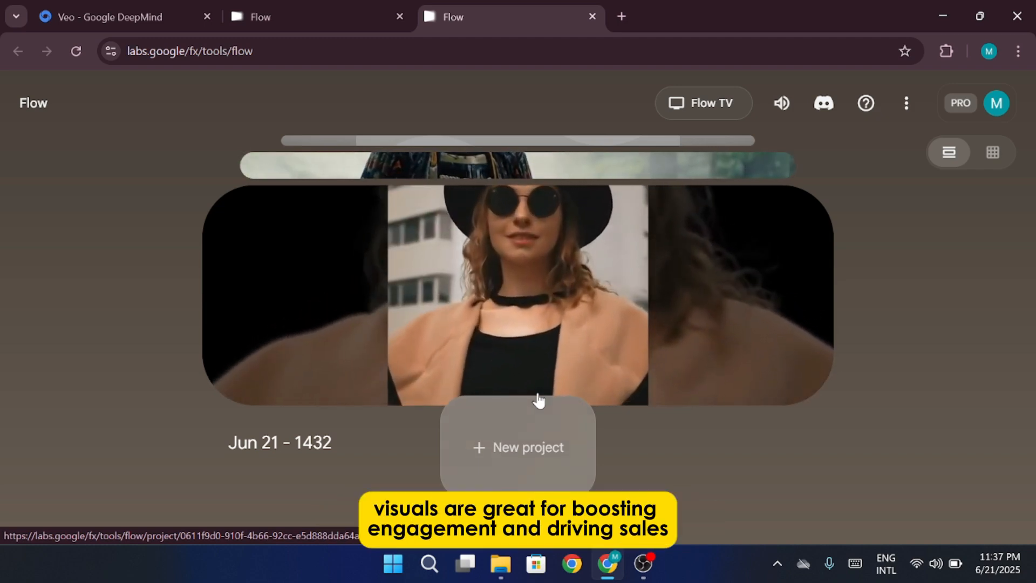
Step: Preview the clip in the Jun 21 - 1432 project and check the account's AI credits and membership from the project list
click(604, 347)
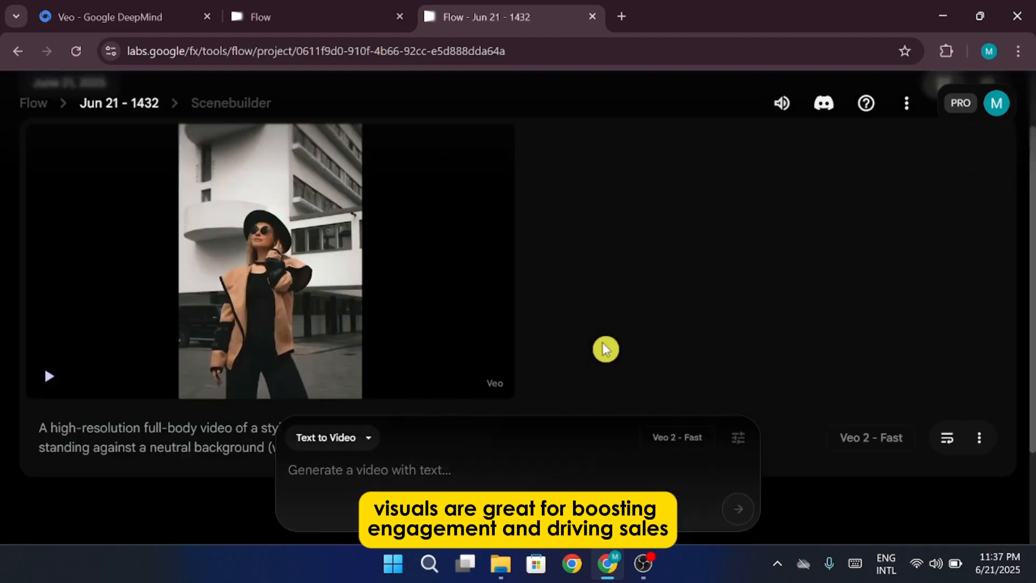
mouse_move(157, 255)
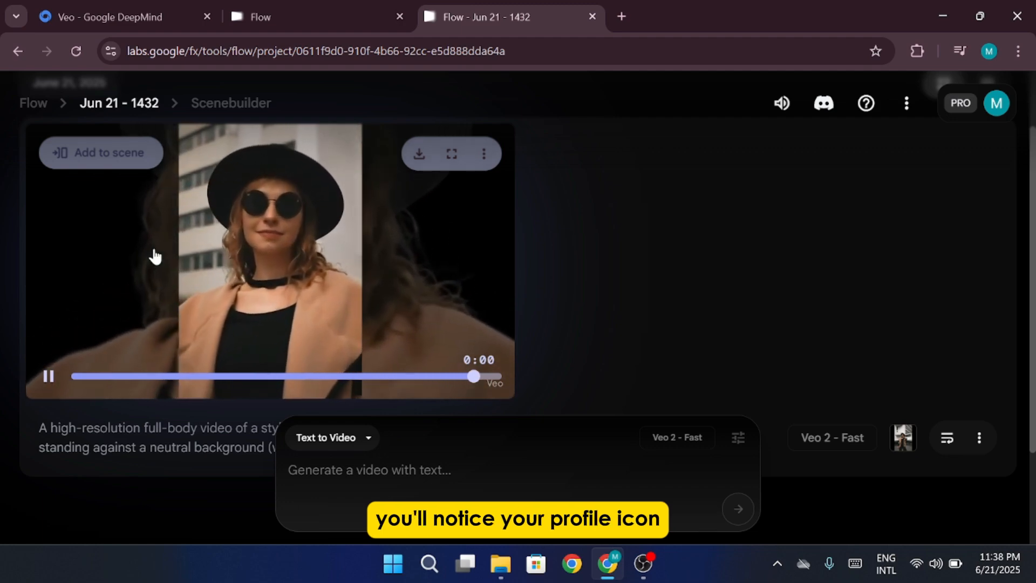
click(22, 63)
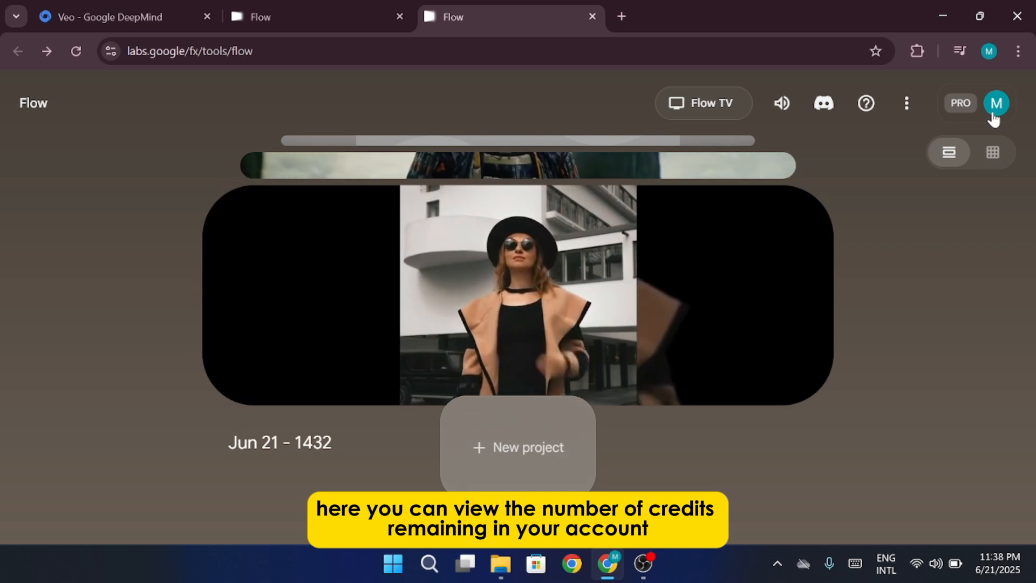
click(996, 104)
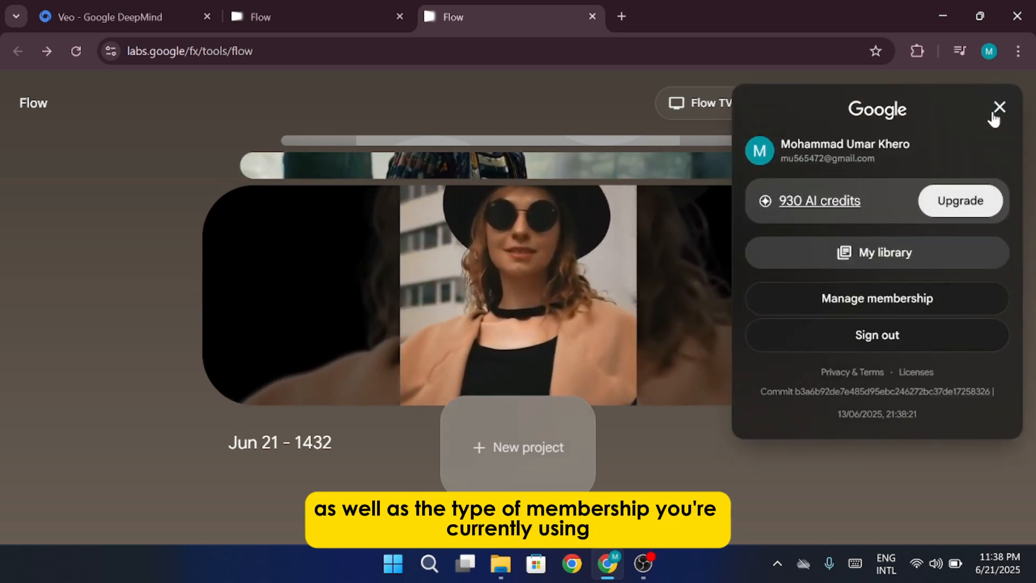
click(994, 114)
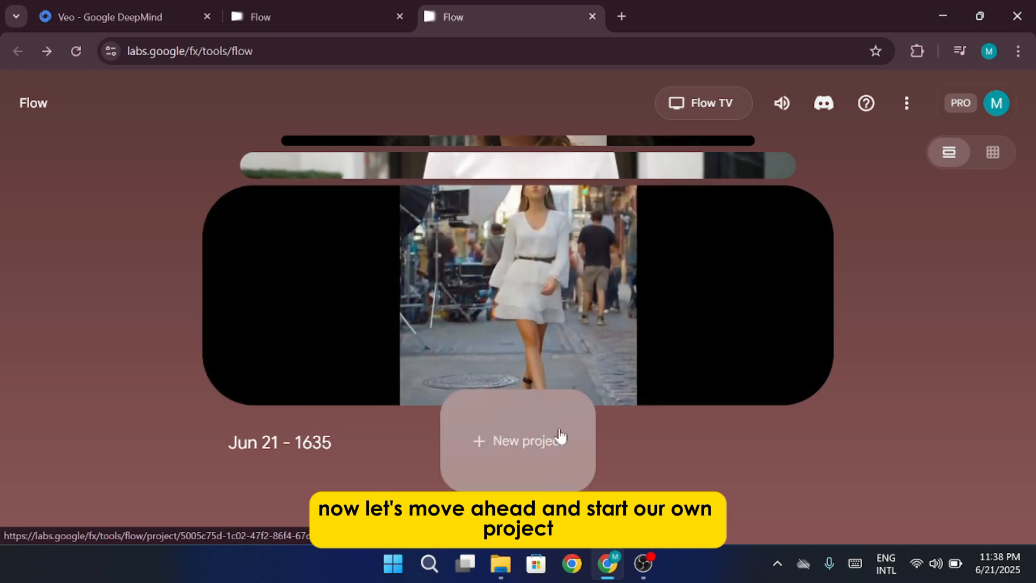
Step: Create a new project and set its generation mode to Frames to Video
click(560, 437)
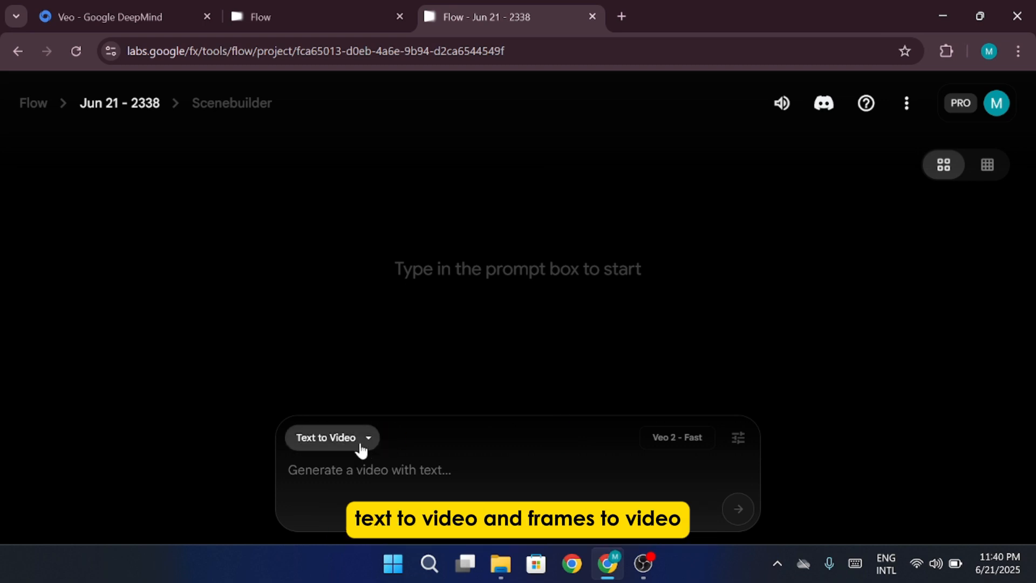
click(357, 446)
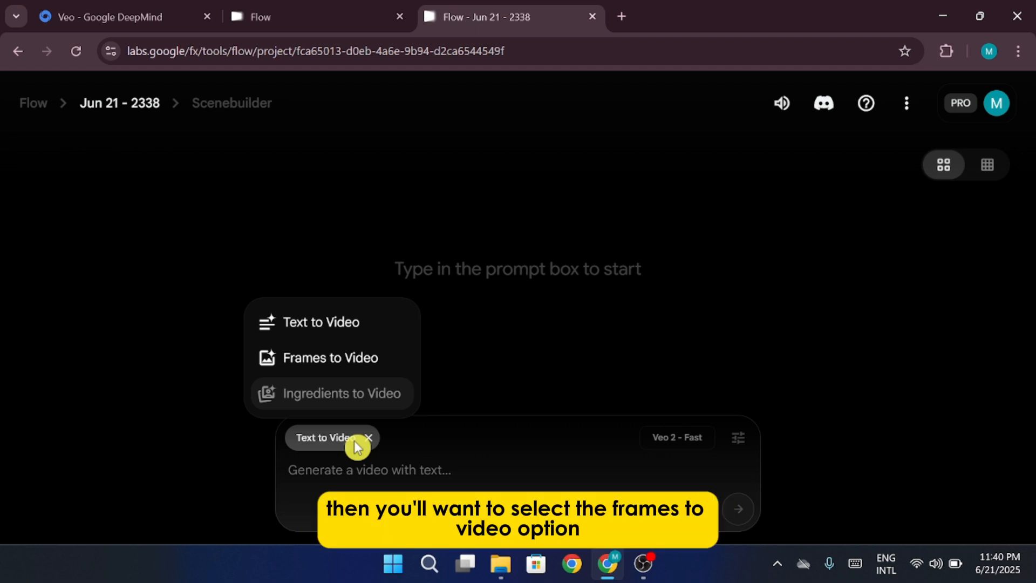
click(364, 362)
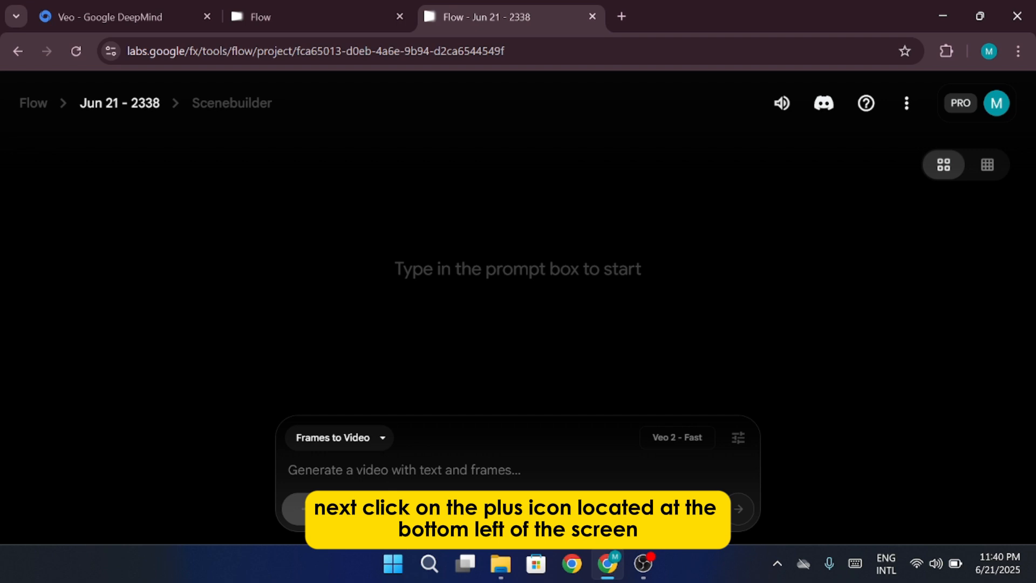
Step: Upload the photo of hands holding a red lipstick from Downloads as the first frame, cropping and saving it
click(296, 508)
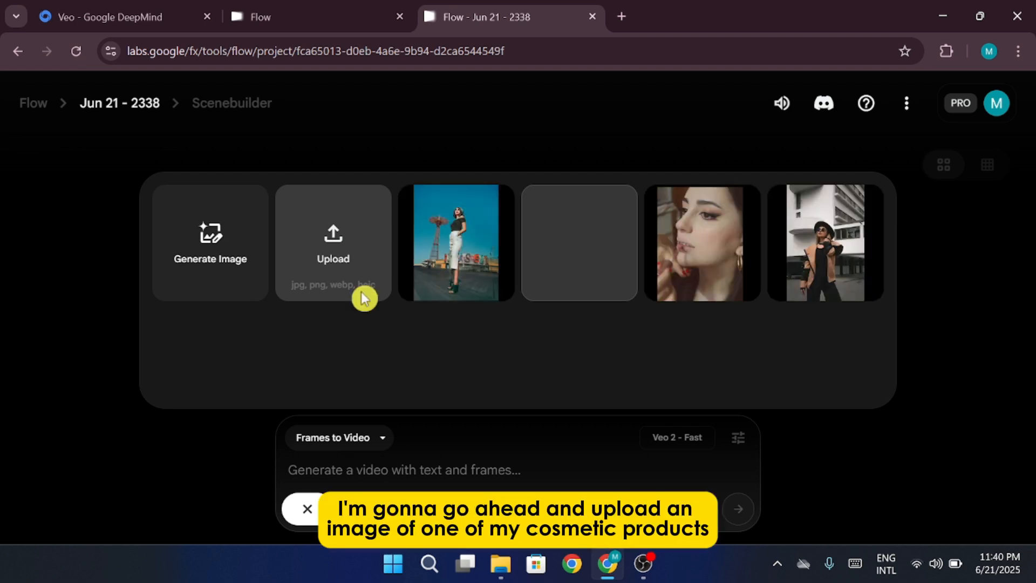
click(365, 298)
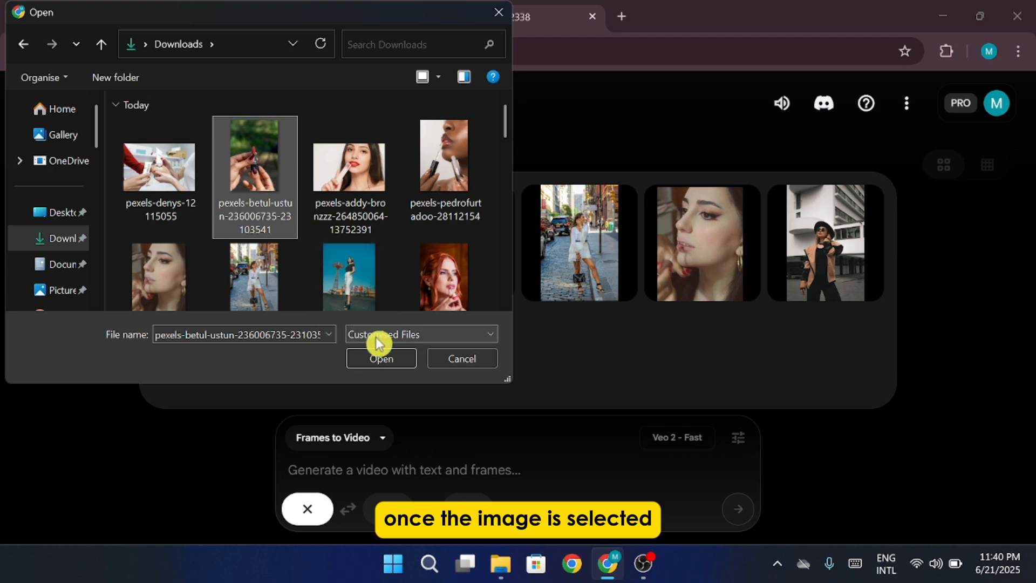
click(382, 358)
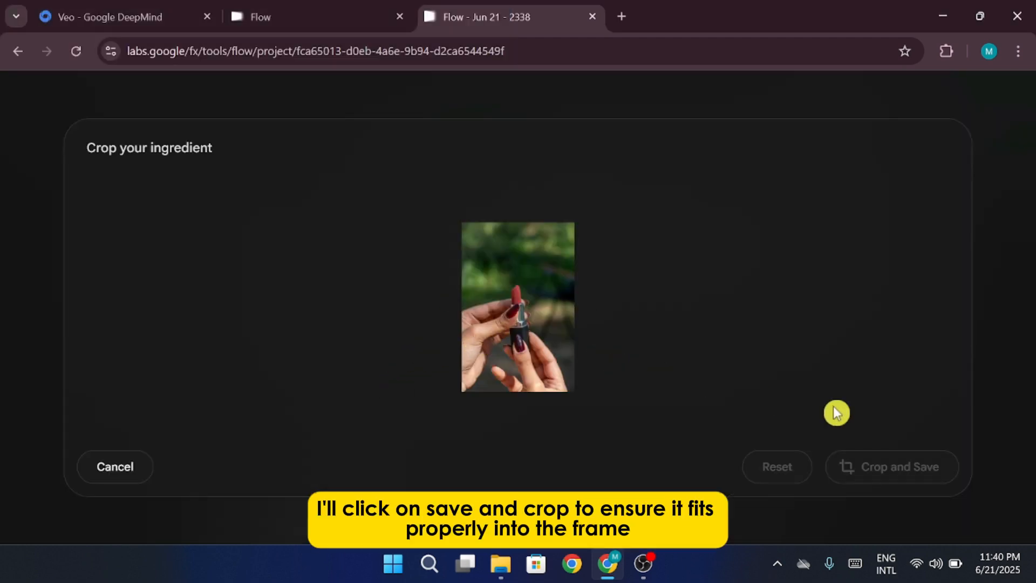
click(924, 479)
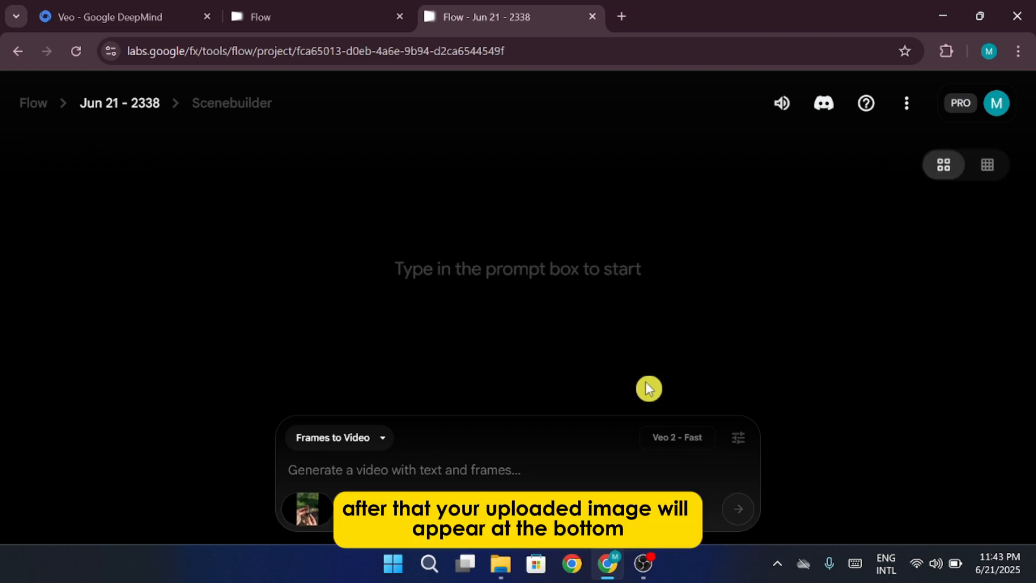
Step: Look at the image choices available for the final frame and close them without choosing one
mouse_move(307, 526)
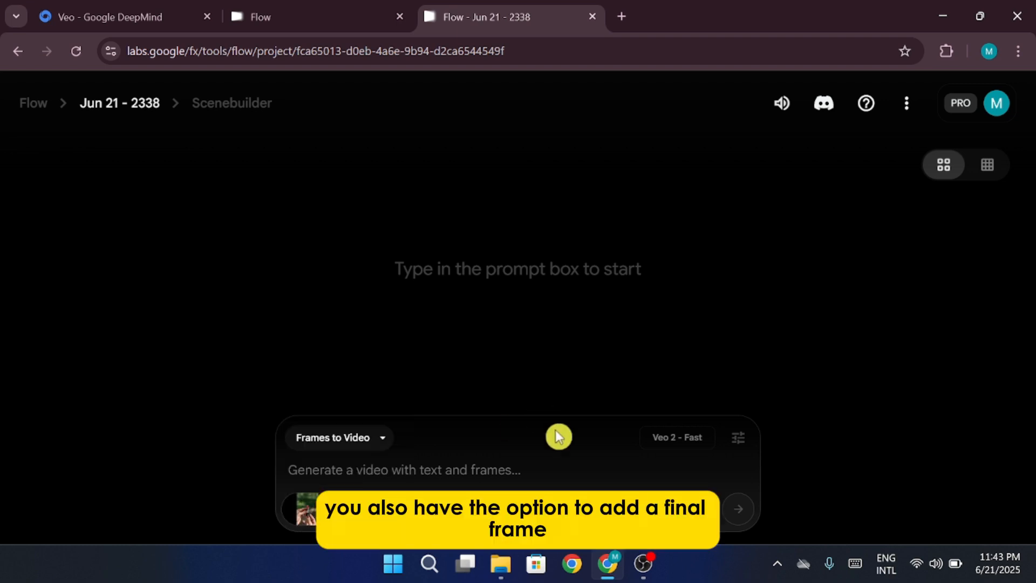
click(389, 509)
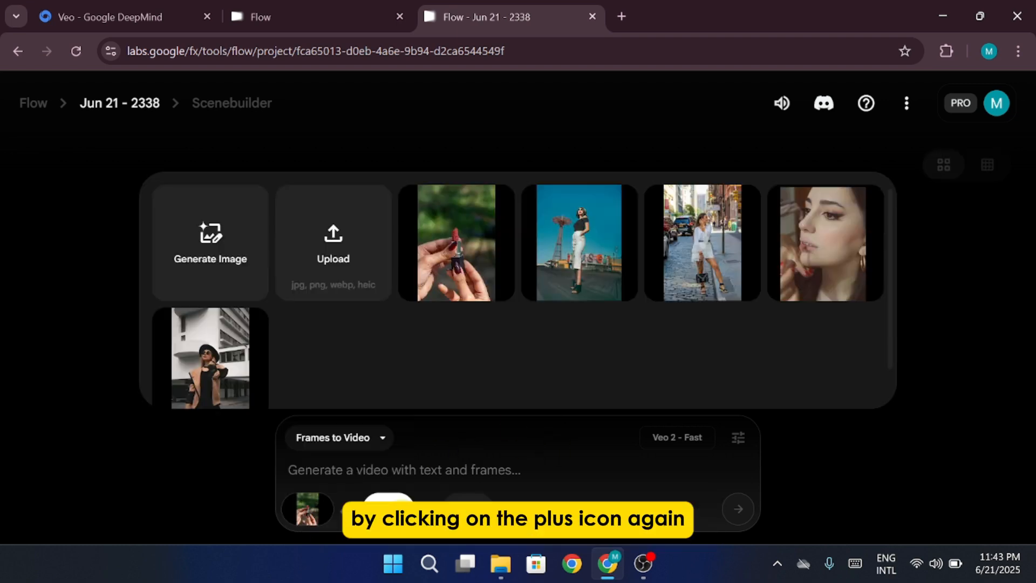
click(397, 510)
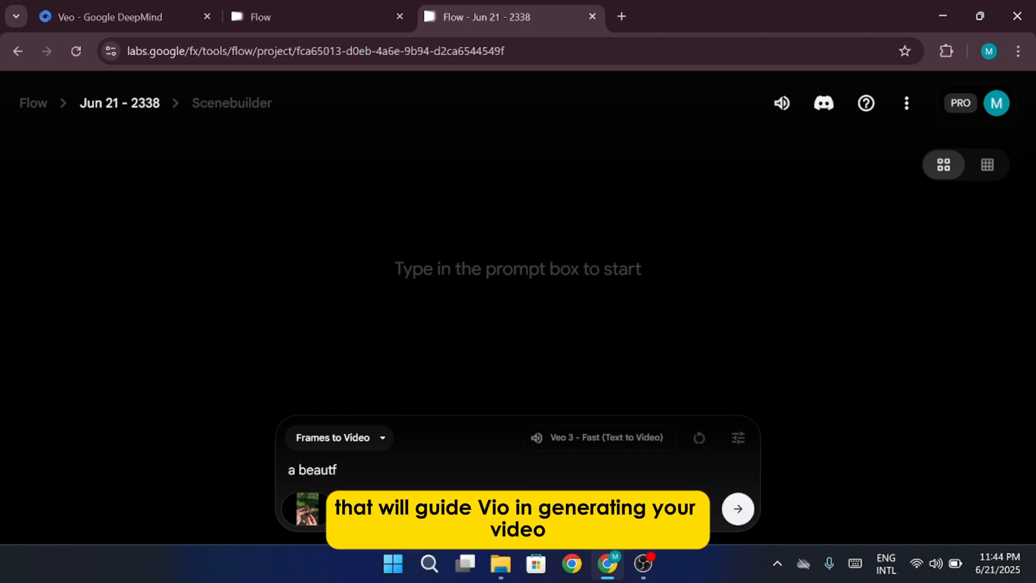
Step: Write the video prompt "a beautiful model holding the frame in the frame. the model applies lipstick to her lips."
text(ul model)
text(the)
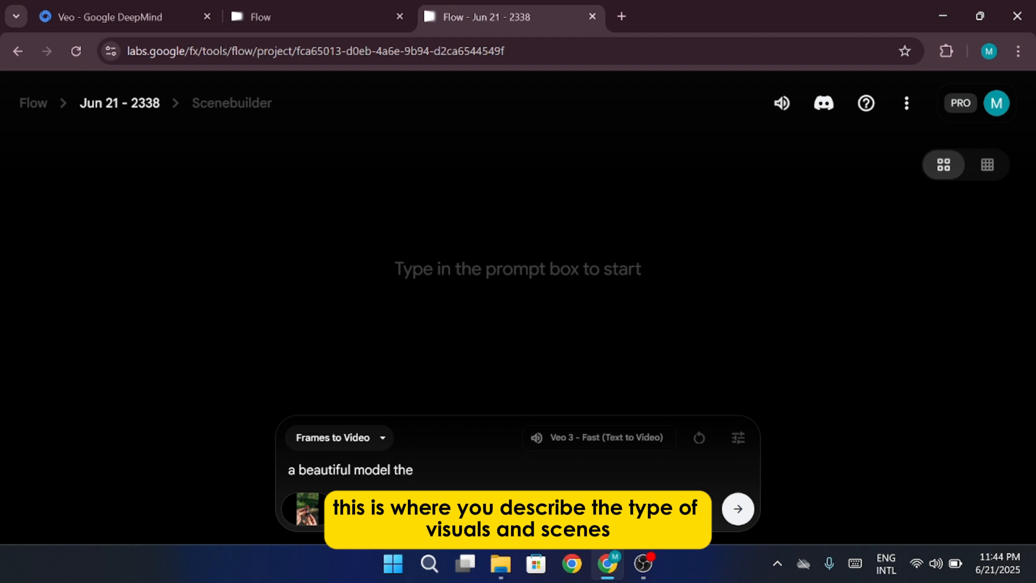
key(BackSpace)
key(BackSpace)
key(BackSpace)
text(holding the frame in th)
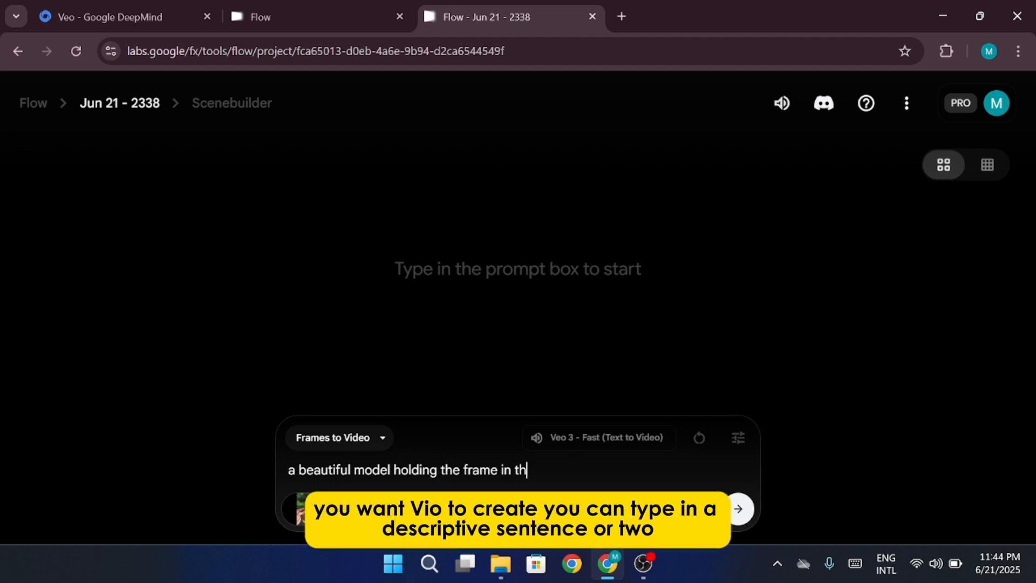
text(e frame. the model applied)
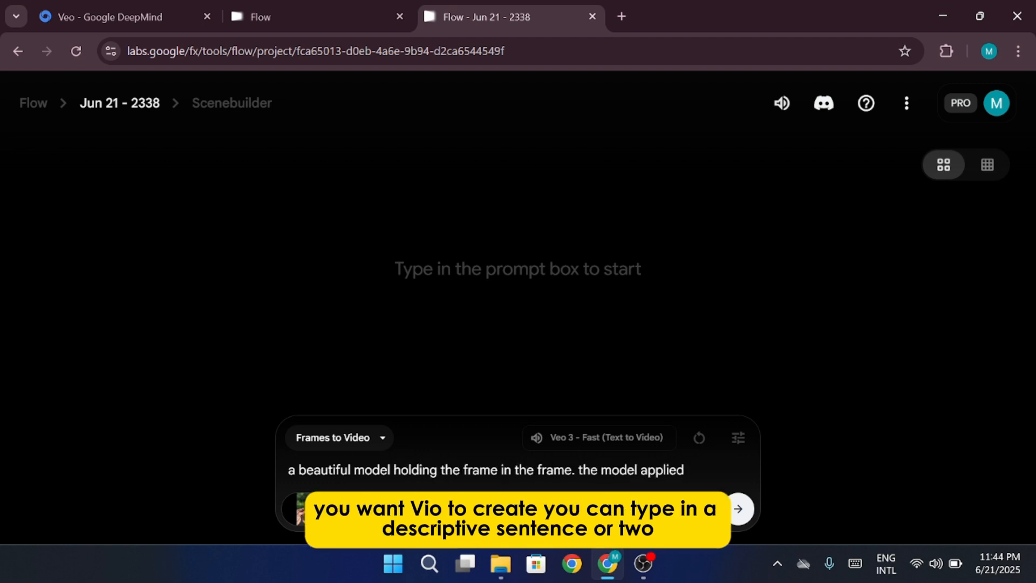
key(BackSpace)
text(s lipstick to her lips. )
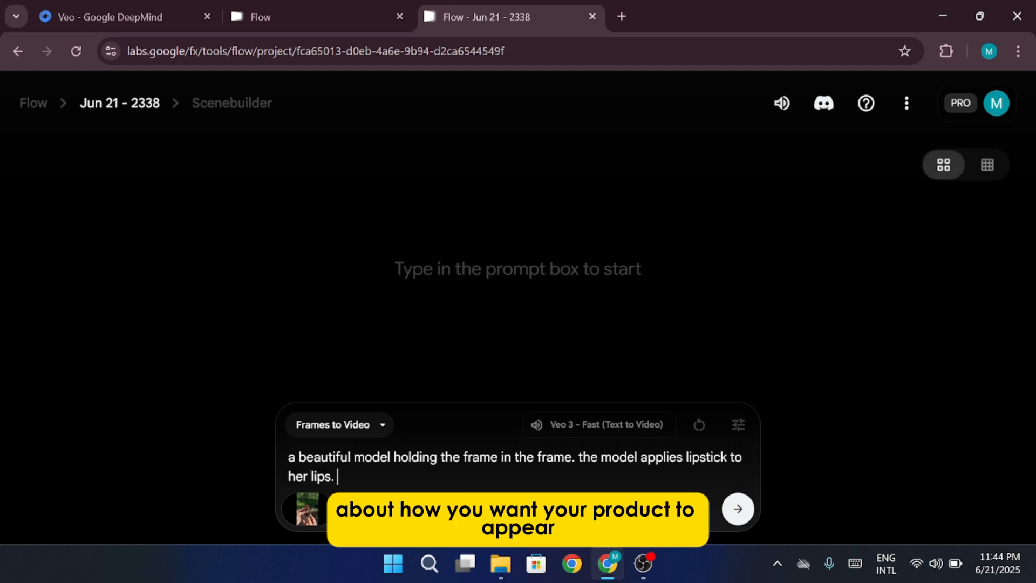
Step: Extend the prompt with "there is no camera movement." and begin a sentence about the model's environment
text(there is no camera movement. she)
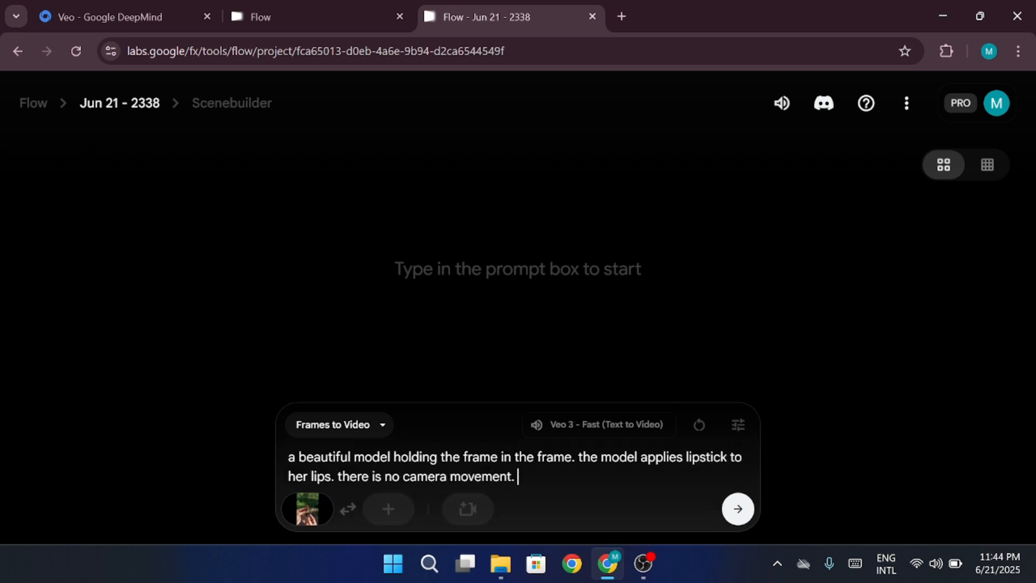
key(BackSpace)
key(BackSpace)
key(BackSpace)
text(the model vri)
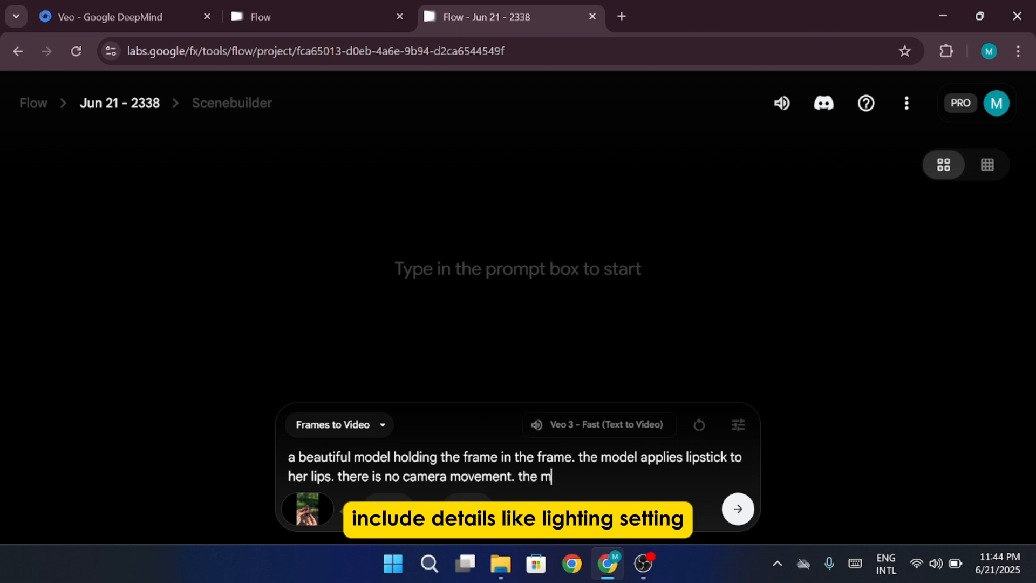
key(BackSpace)
key(BackSpace)
key(BackSpace)
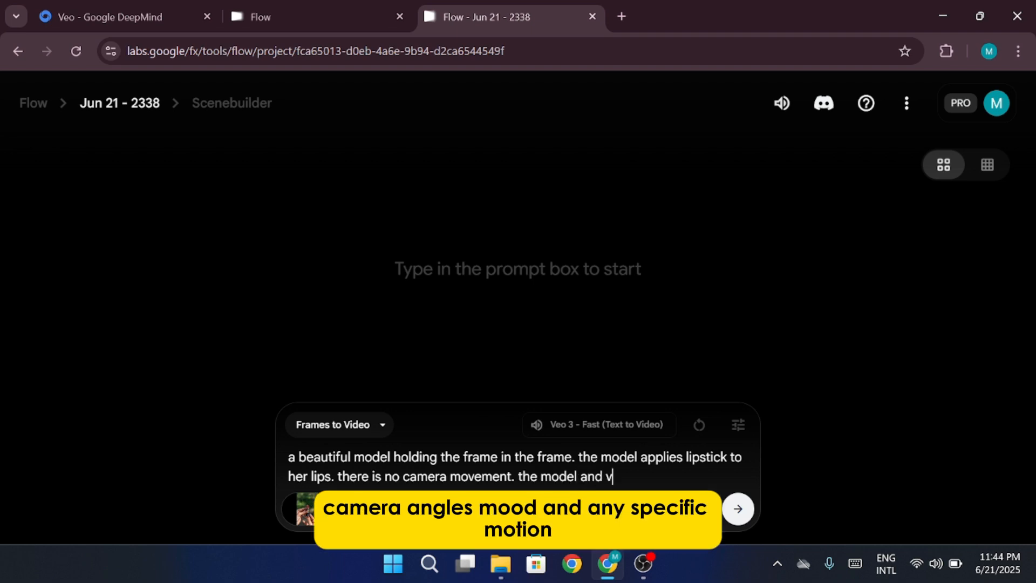
text('s envrio)
key(BackSpace)
key(BackSpace)
key(BackSpace)
text(ironment bri)
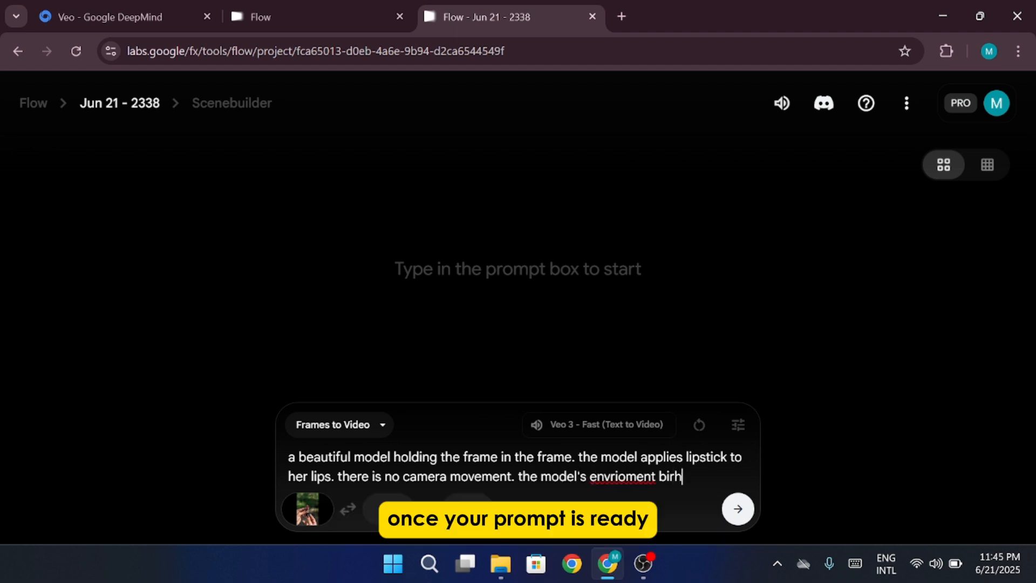
text(gh)
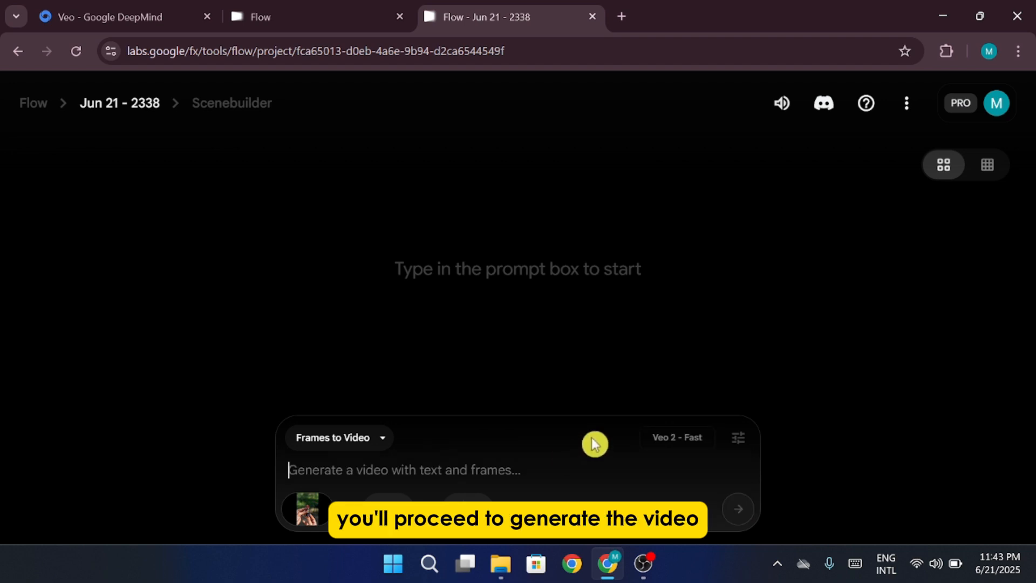
Step: Review the outputs-per-prompt choices and set the generation model to Veo 3 - Fast (Text to Video)
click(738, 438)
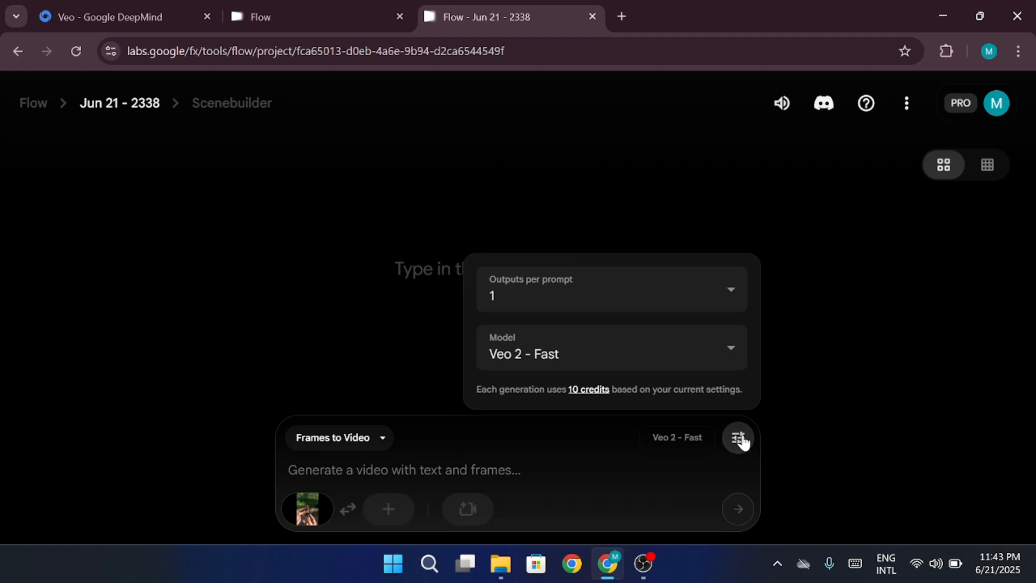
click(738, 291)
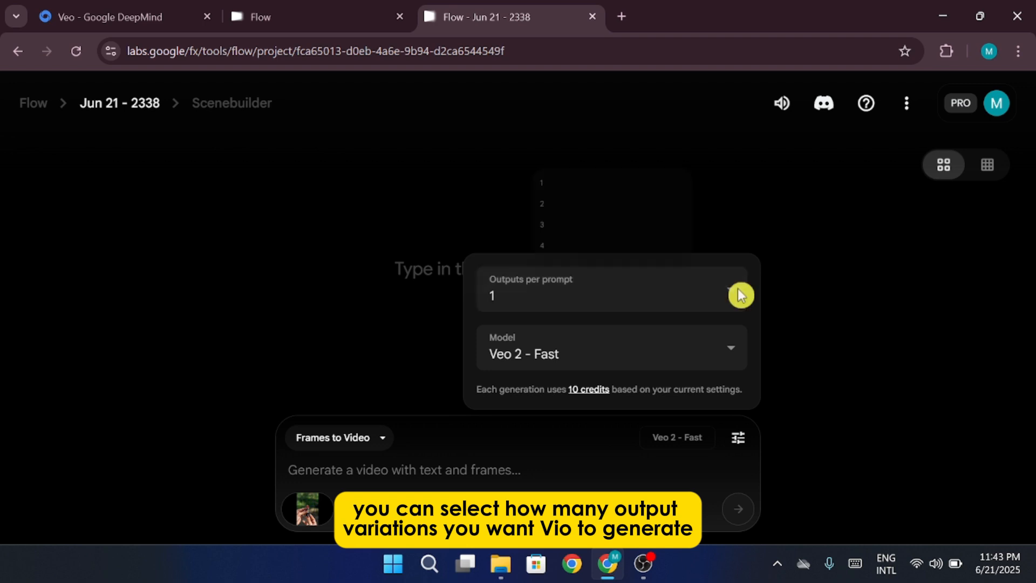
click(737, 290)
click(697, 352)
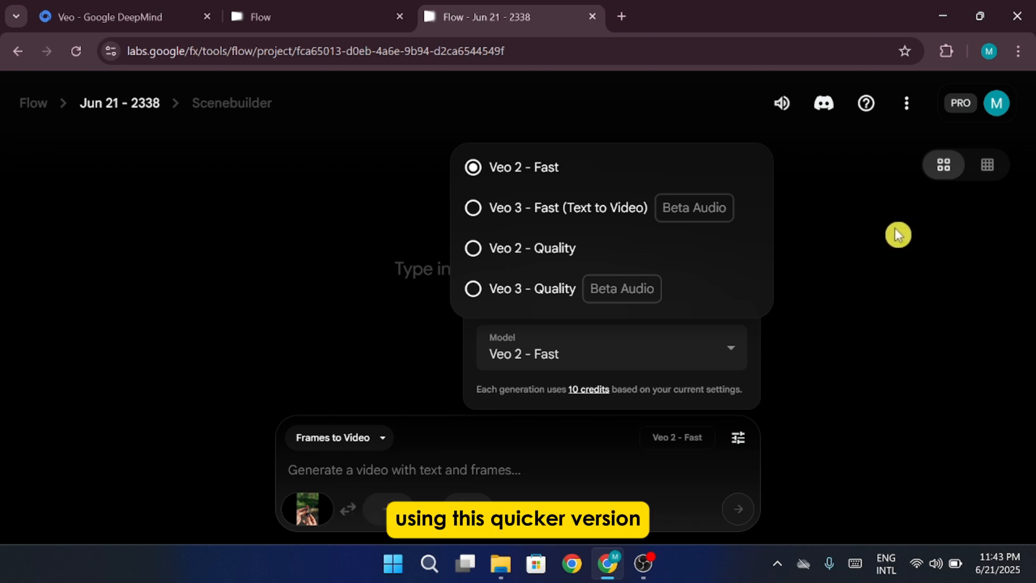
click(763, 214)
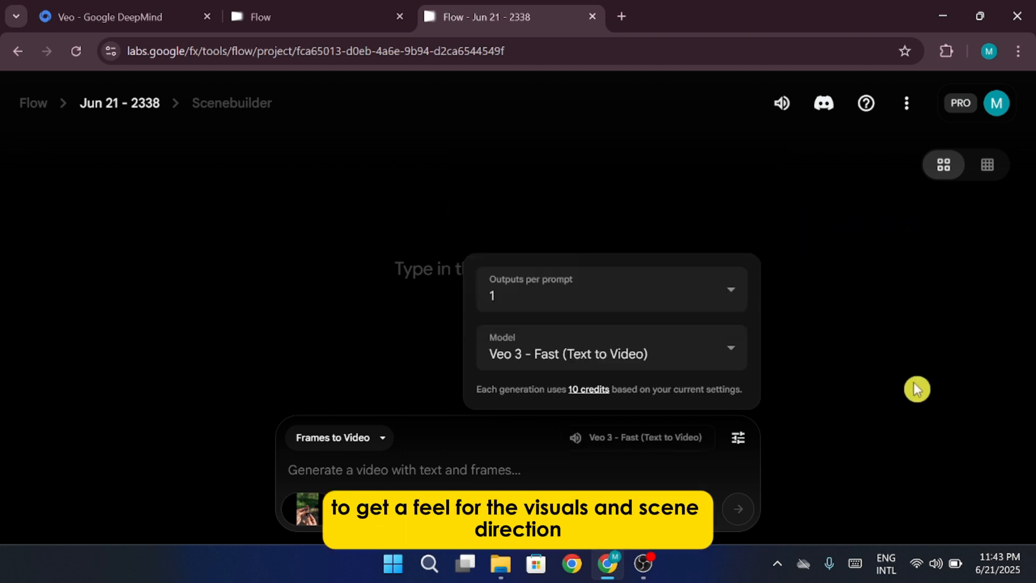
click(738, 437)
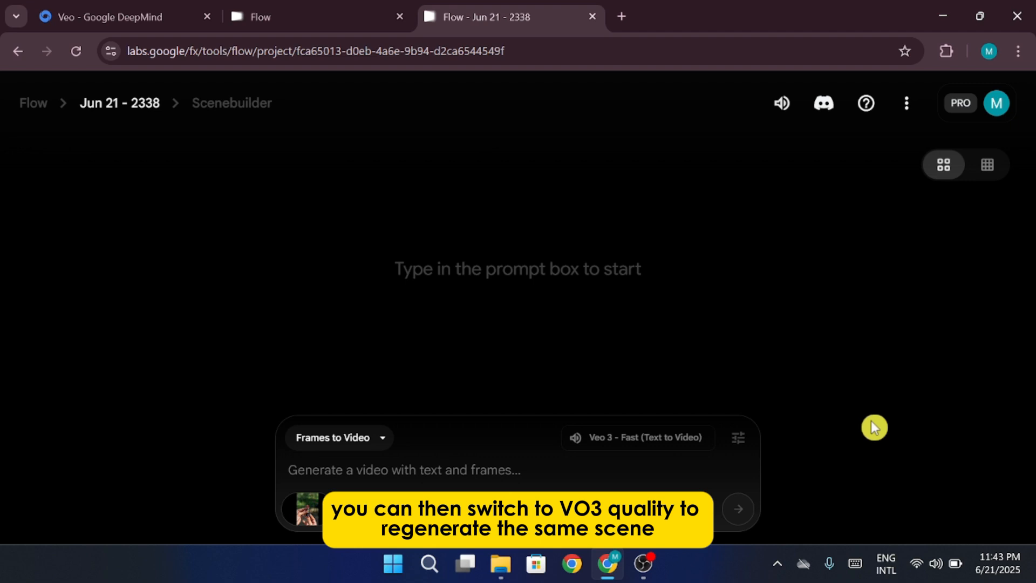
Step: Reopen the generation settings to examine the available Veo models, and close them again
click(739, 437)
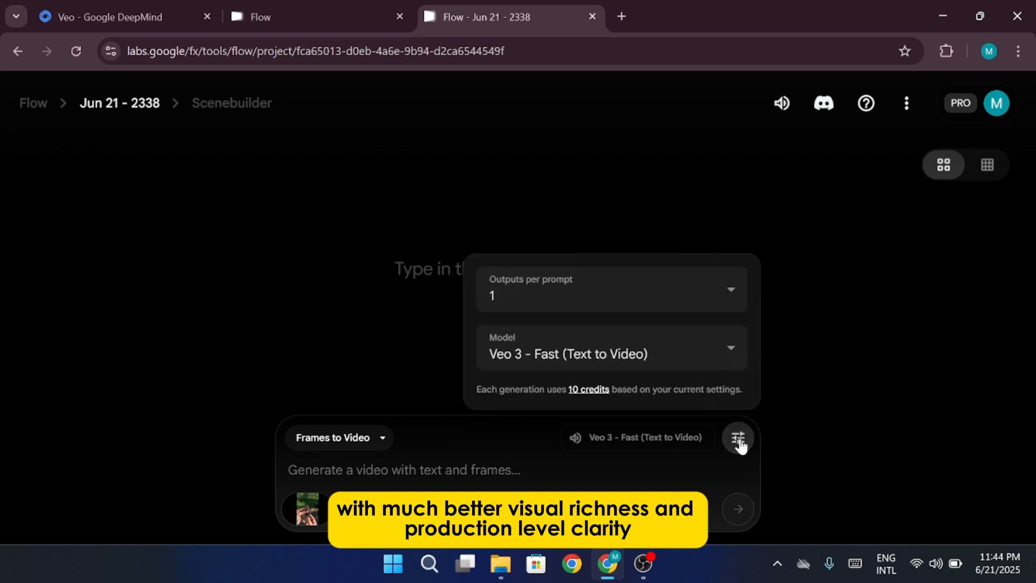
click(721, 363)
click(847, 368)
click(847, 368)
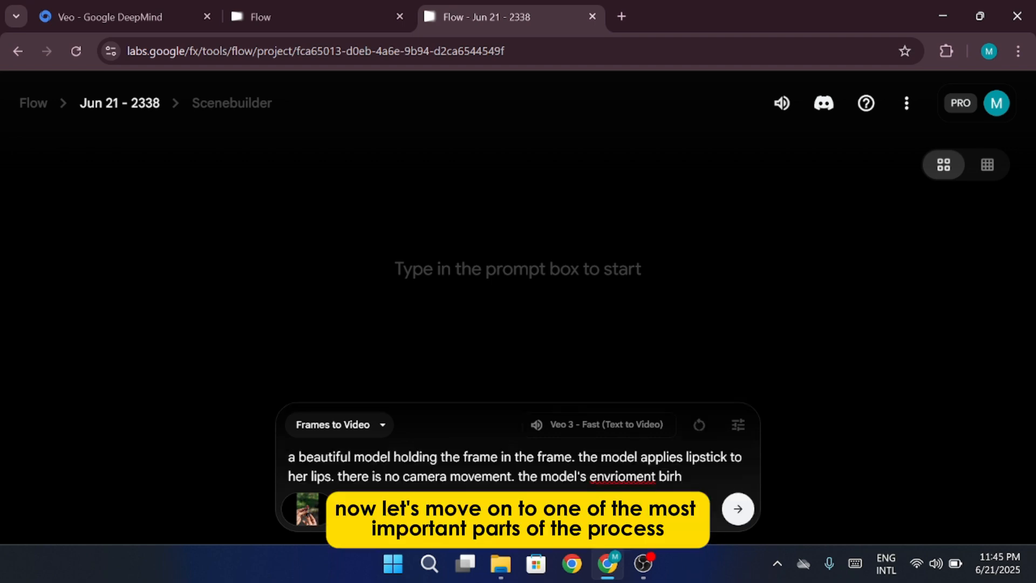
Step: Finish the prompt's environment sentence with "birght." and submit it for generation, resubmitting with the Veo 2 - Fast model
key(BackSpace)
text(ght.)
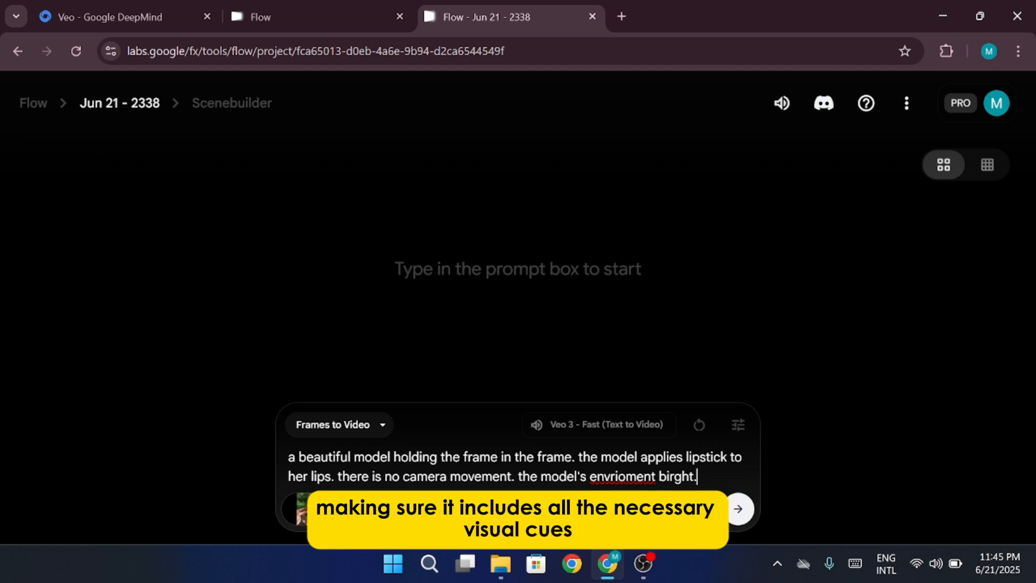
key(Return)
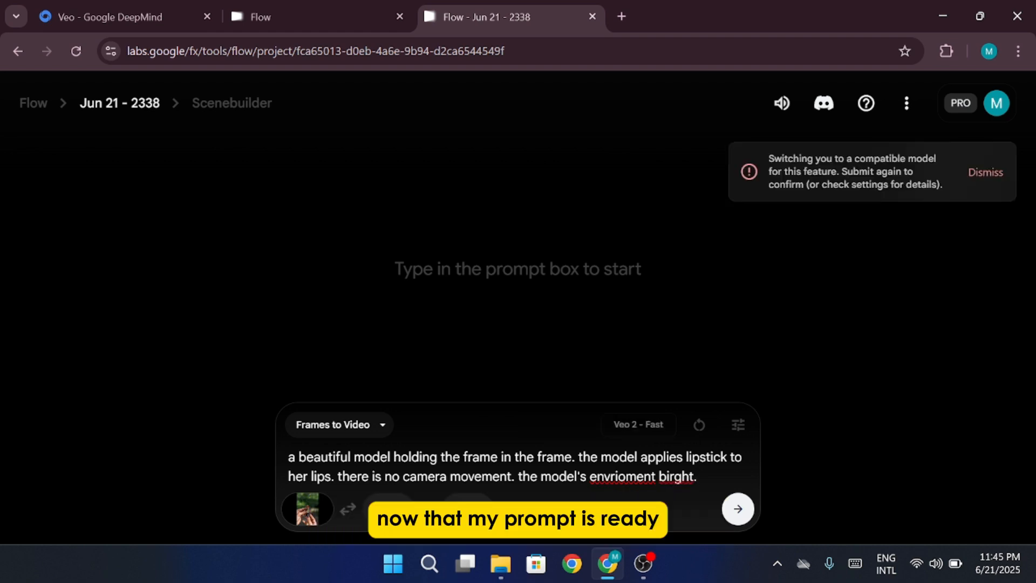
key(Return)
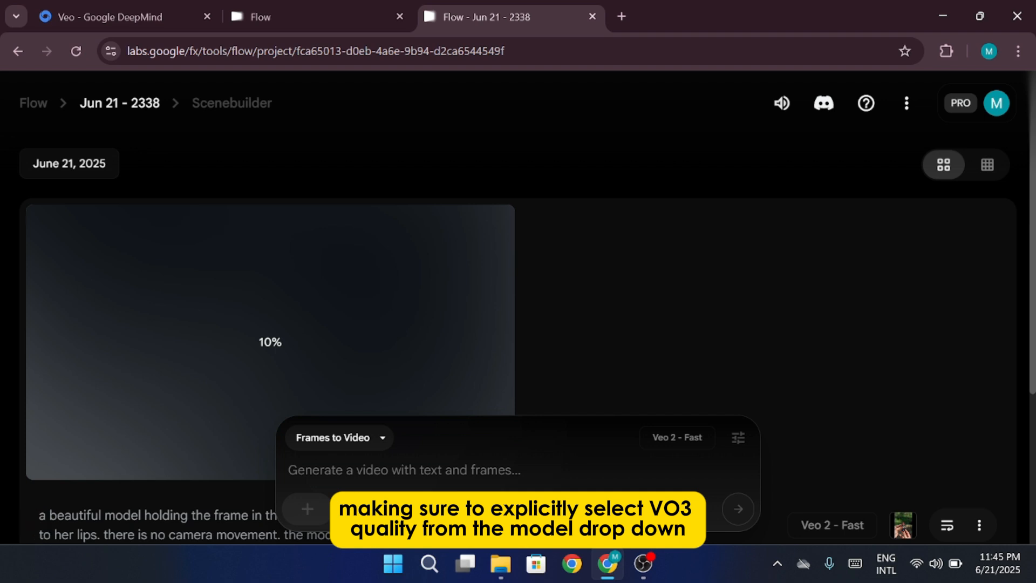
Step: Copy the submitted prompt text from below the generating video and reuse it as the new prompt
drag(39, 516, 466, 393)
key(ctrl+c)
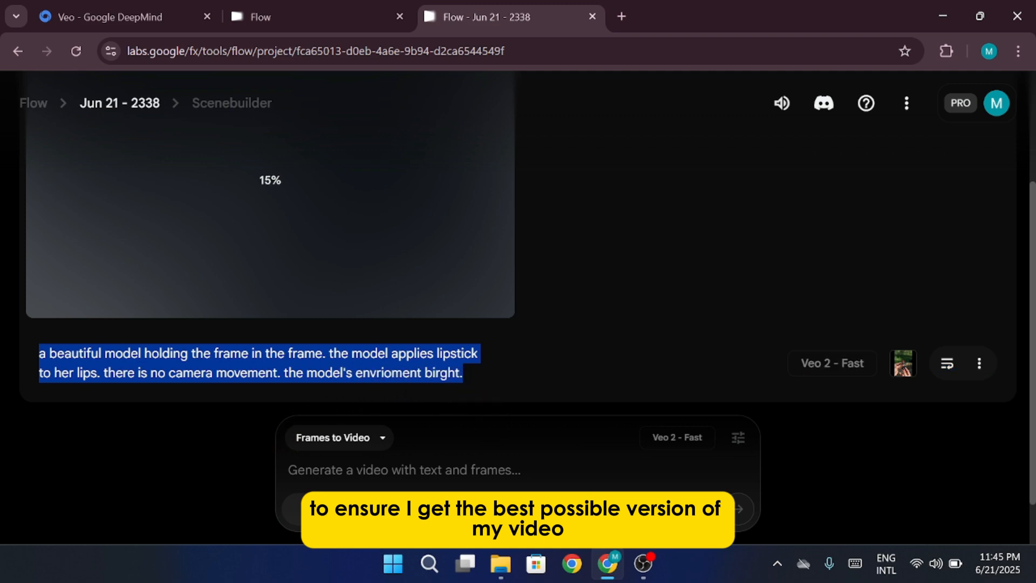
click(404, 469)
key(ctrl+v)
Step: Set the generation model to Veo 3 - Fast (Text to Video) and the outputs per prompt to 4
click(735, 426)
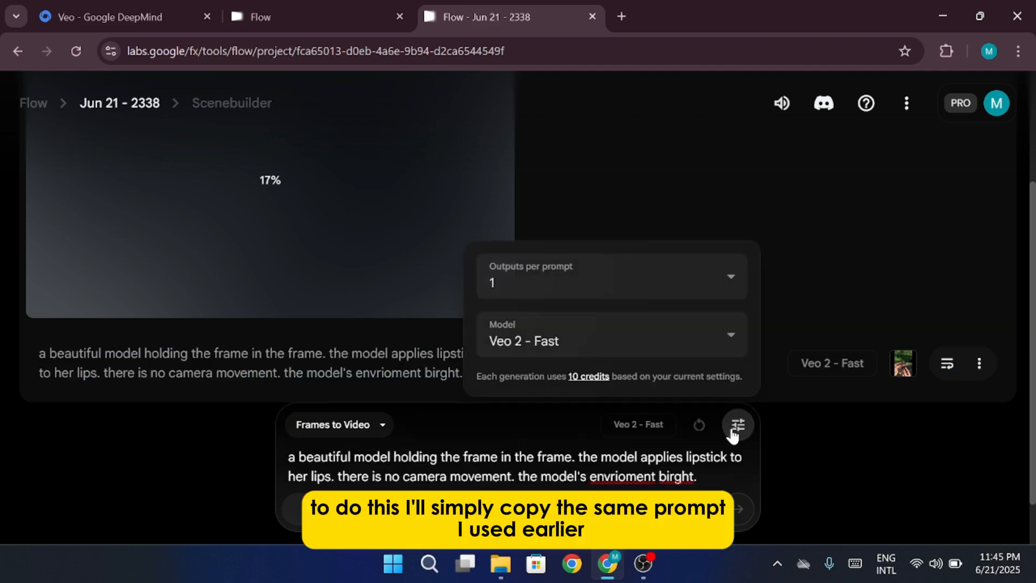
click(733, 356)
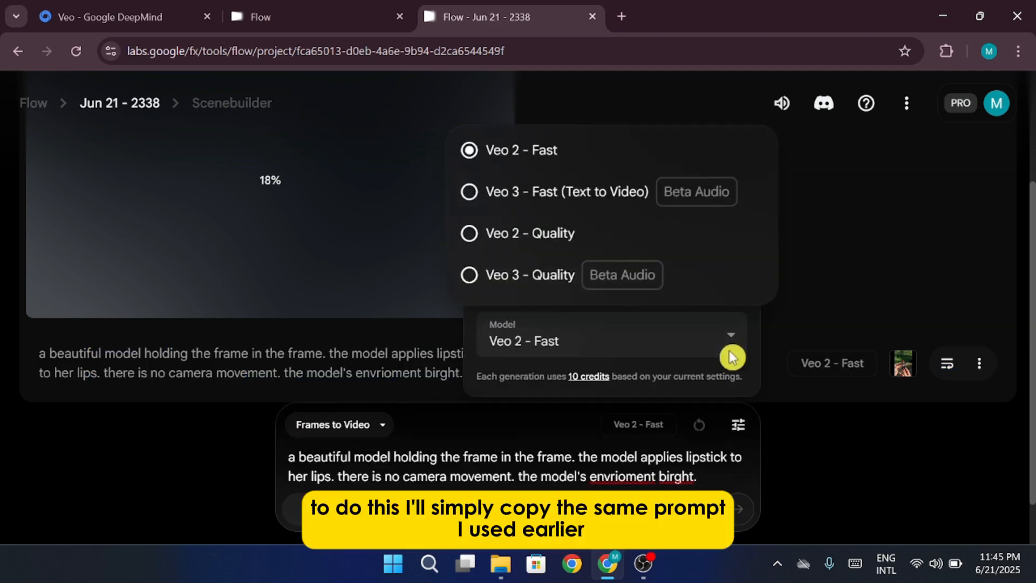
click(609, 202)
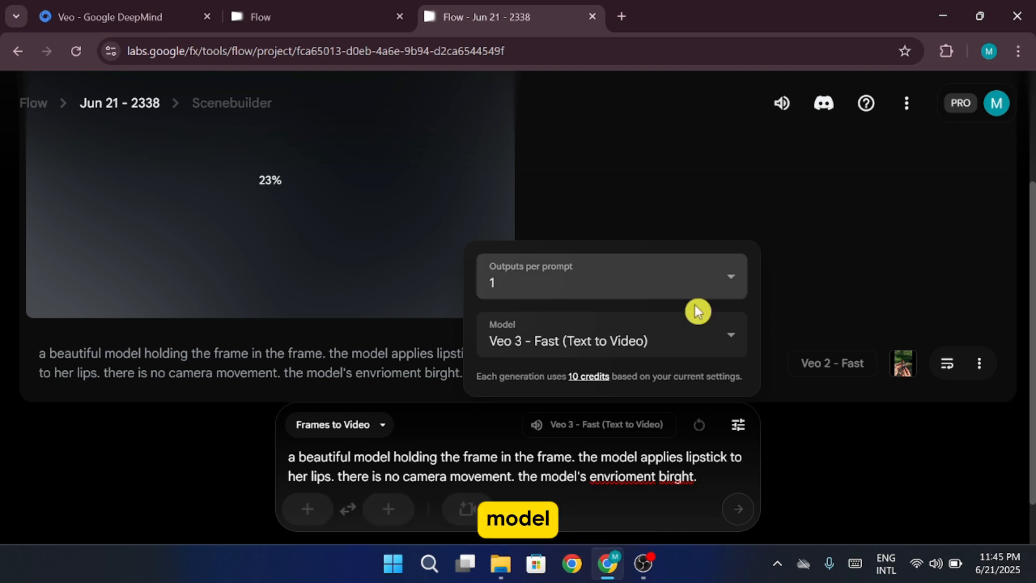
click(674, 284)
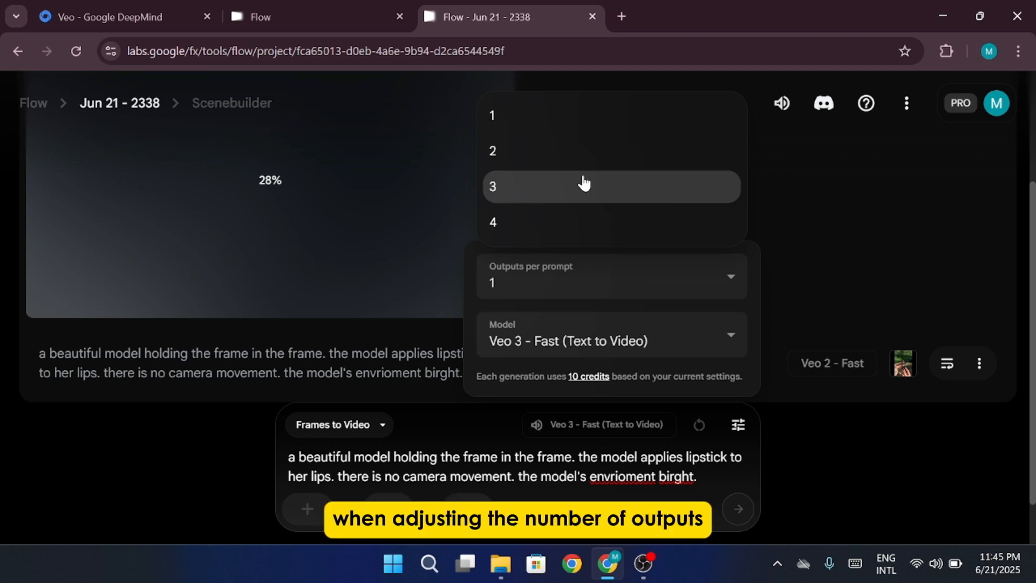
click(582, 213)
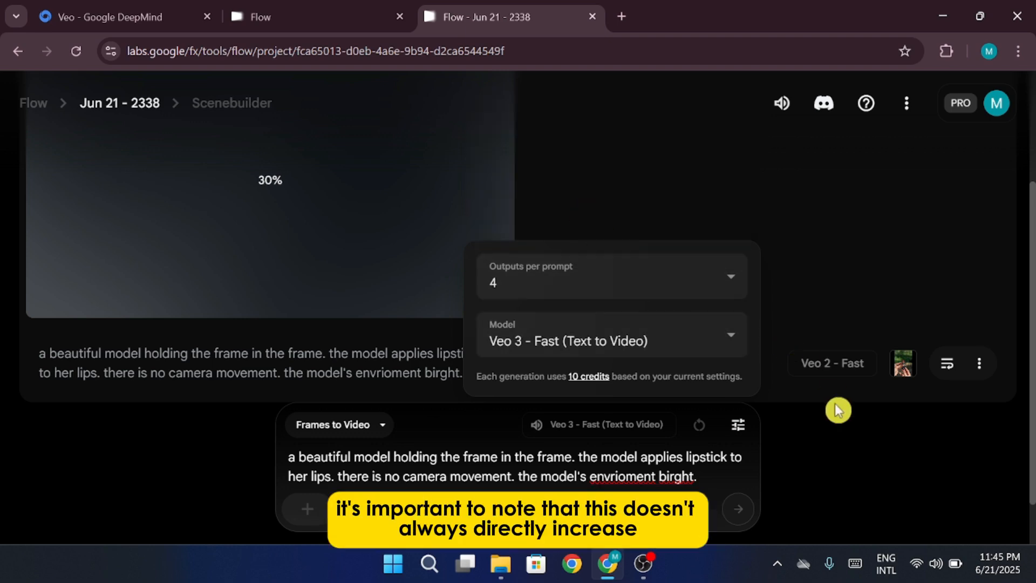
click(853, 440)
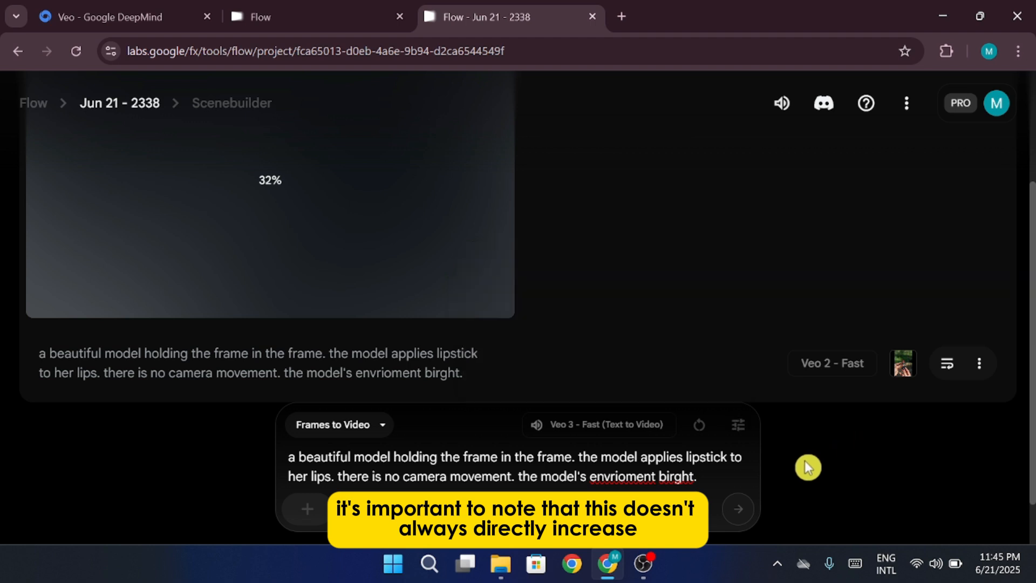
Step: Add the lipstick product image as the start frame and submit the reused prompt for generation
click(738, 512)
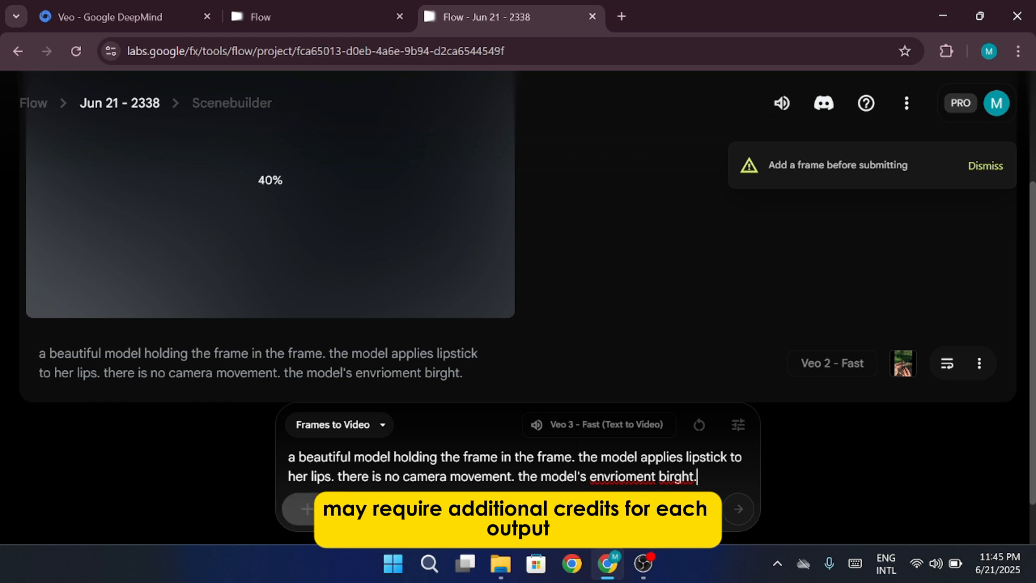
click(307, 509)
click(457, 232)
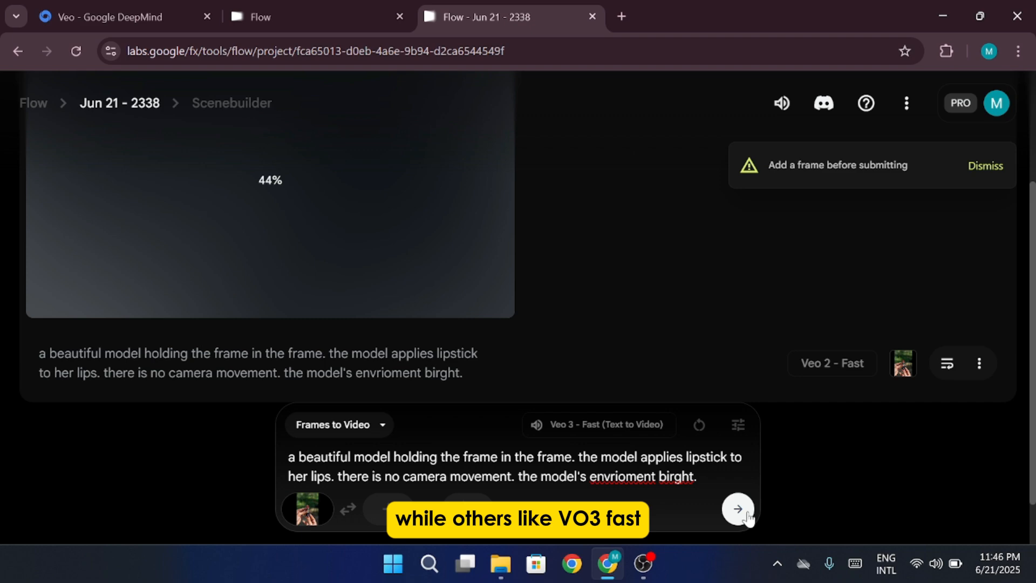
click(747, 514)
click(746, 512)
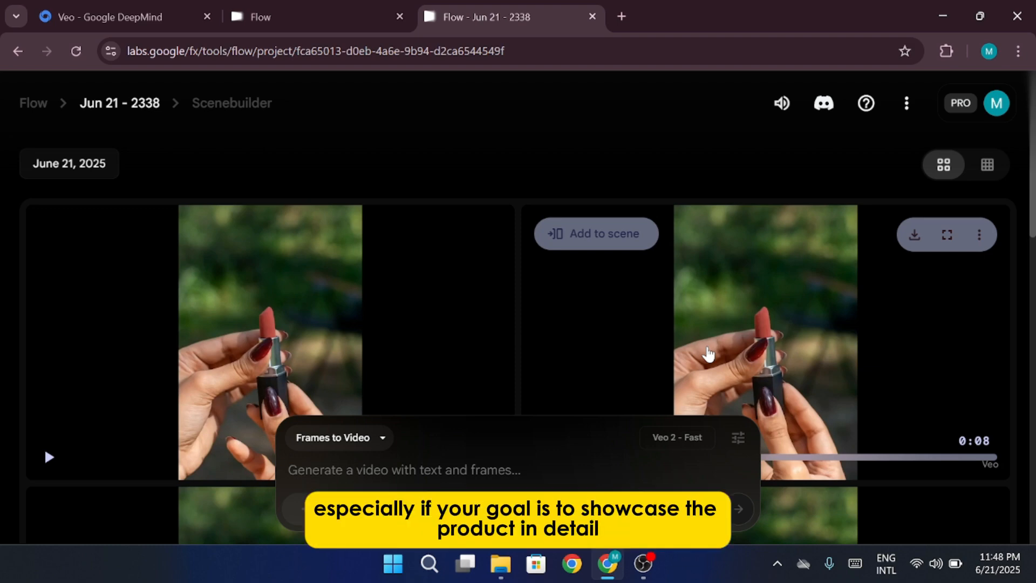
Step: Play and compare the generated lipstick videos from both prompt submissions
scroll(707, 352, down, 8)
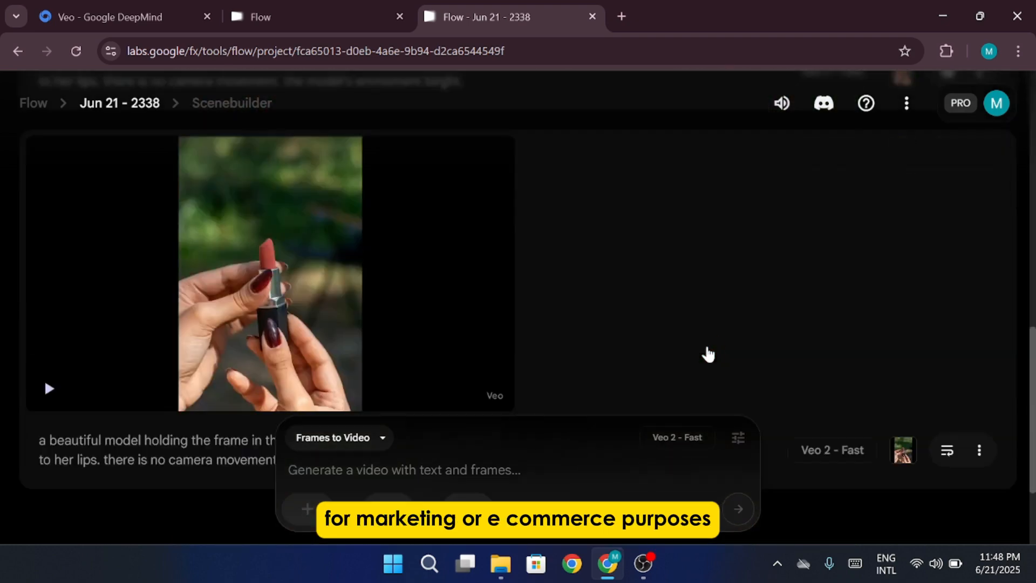
mouse_move(324, 294)
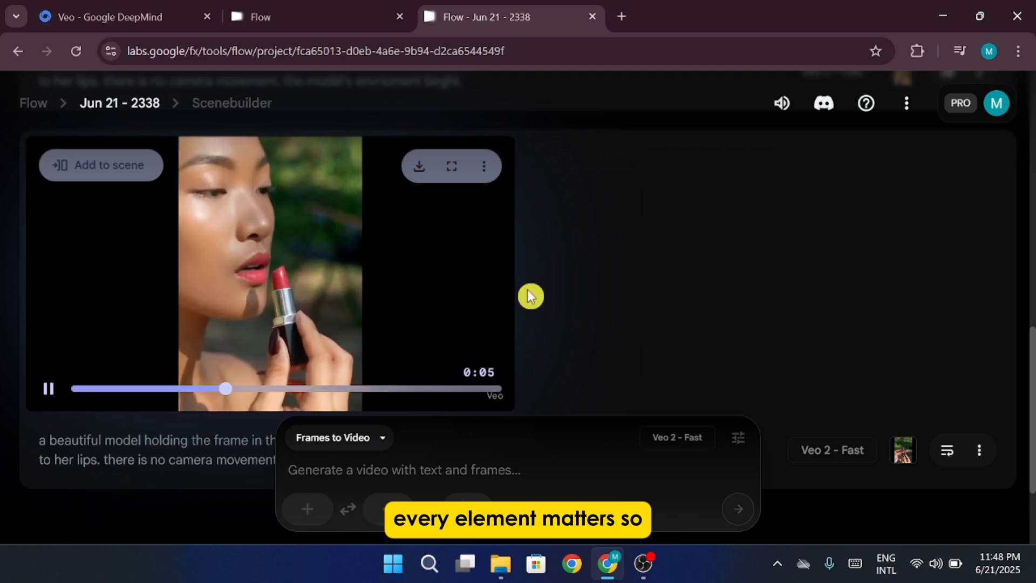
scroll(586, 327, down, 2)
mouse_move(439, 208)
scroll(458, 243, up, 2)
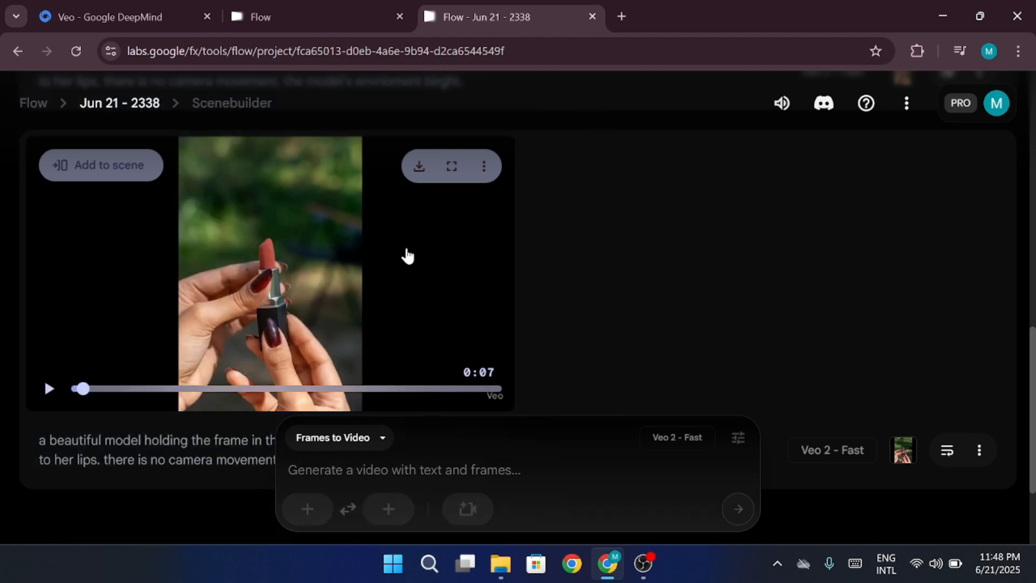
scroll(407, 256, up, 4)
scroll(393, 256, up, 1)
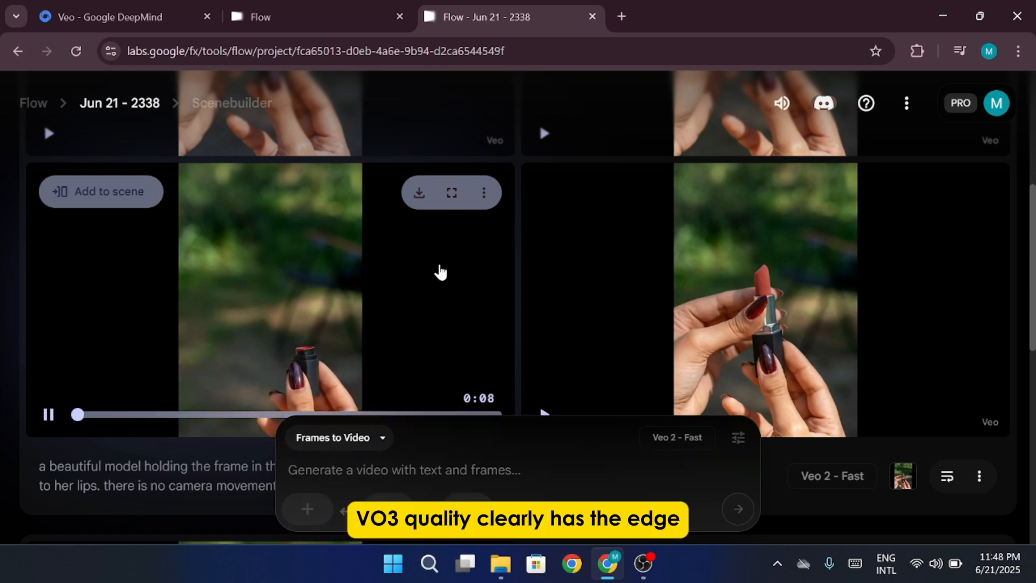
click(409, 266)
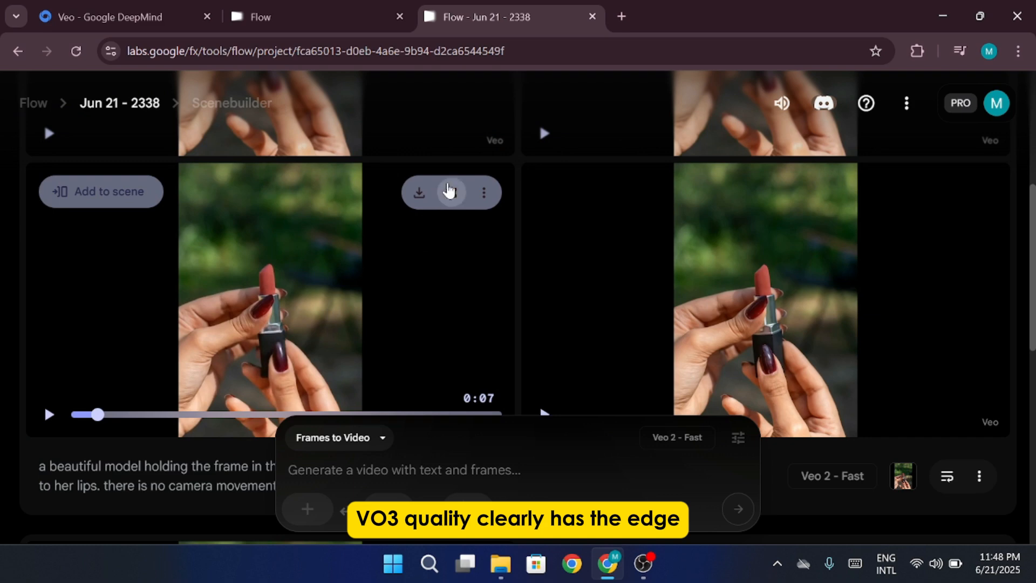
click(404, 317)
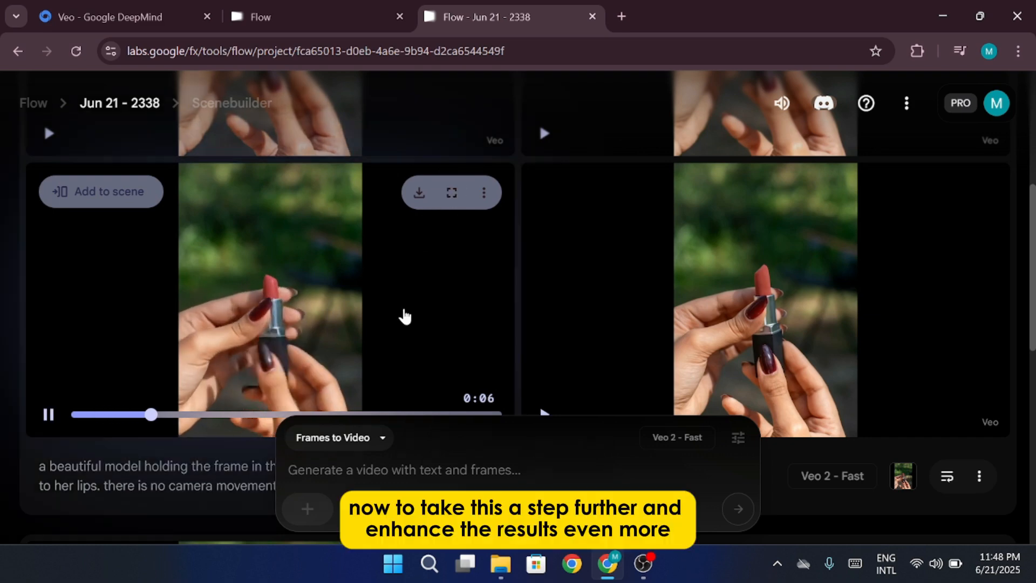
scroll(405, 317, down, 2)
scroll(405, 317, down, 10)
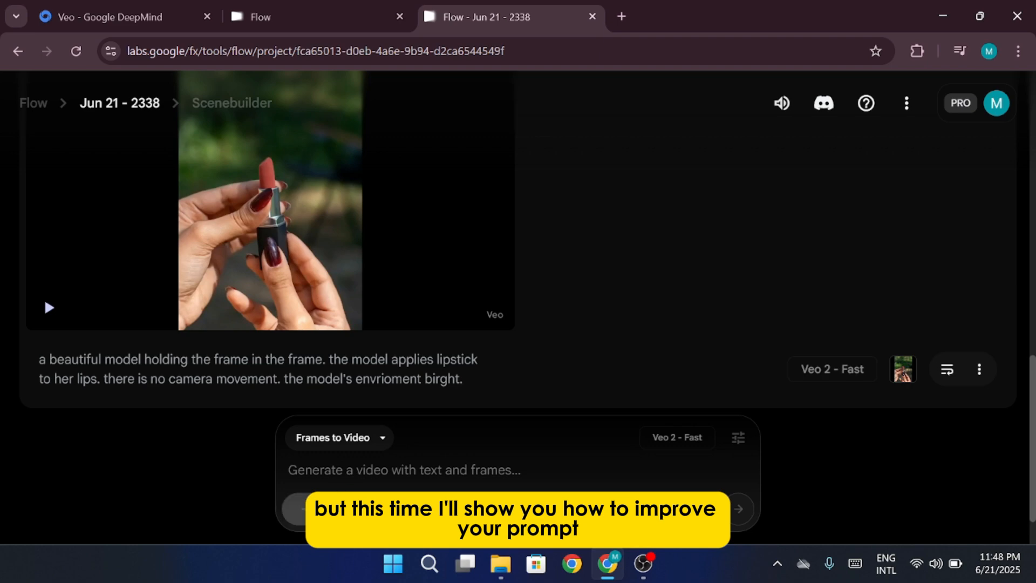
Step: Add the lipstick image as the start frame and write the new prompt "scene starts with woman holding lipstick"
click(370, 486)
click(457, 243)
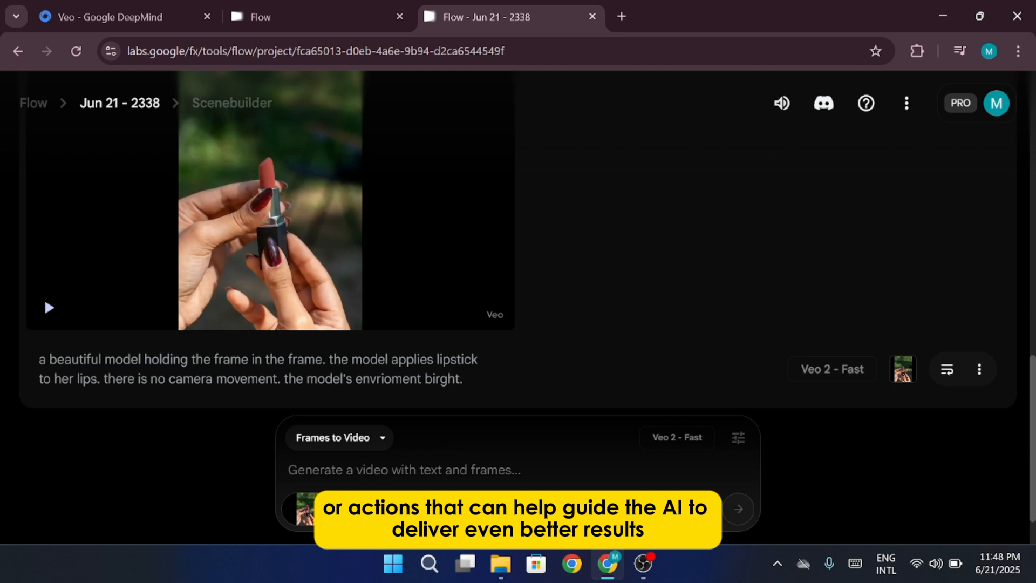
text(s)
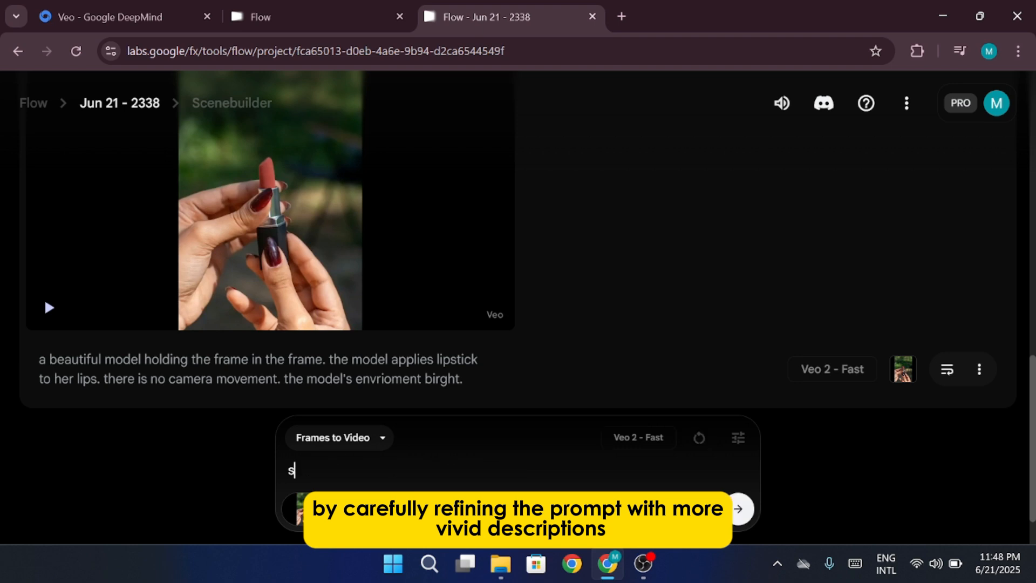
text(cene w)
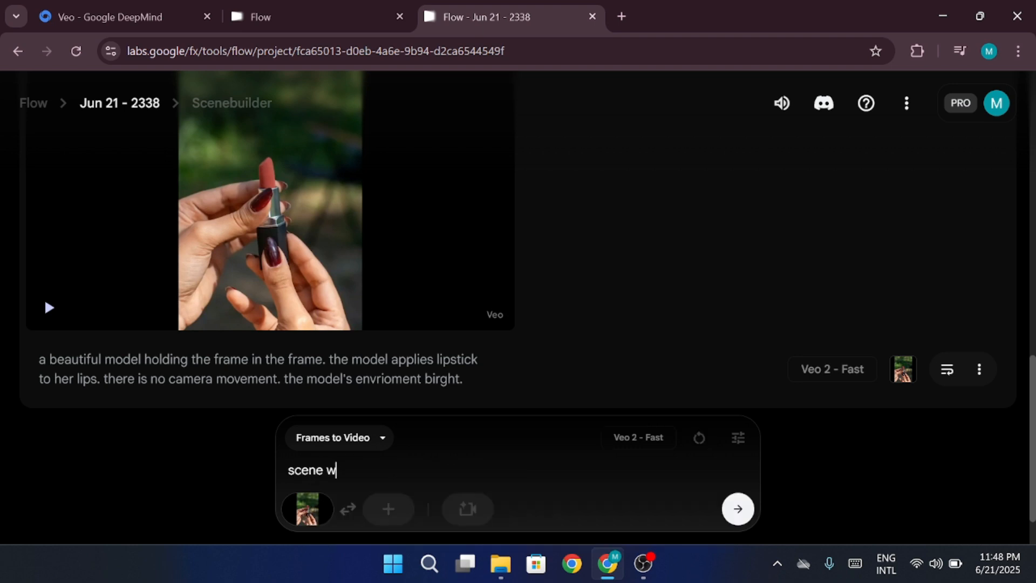
key(BackSpace)
text(starts )
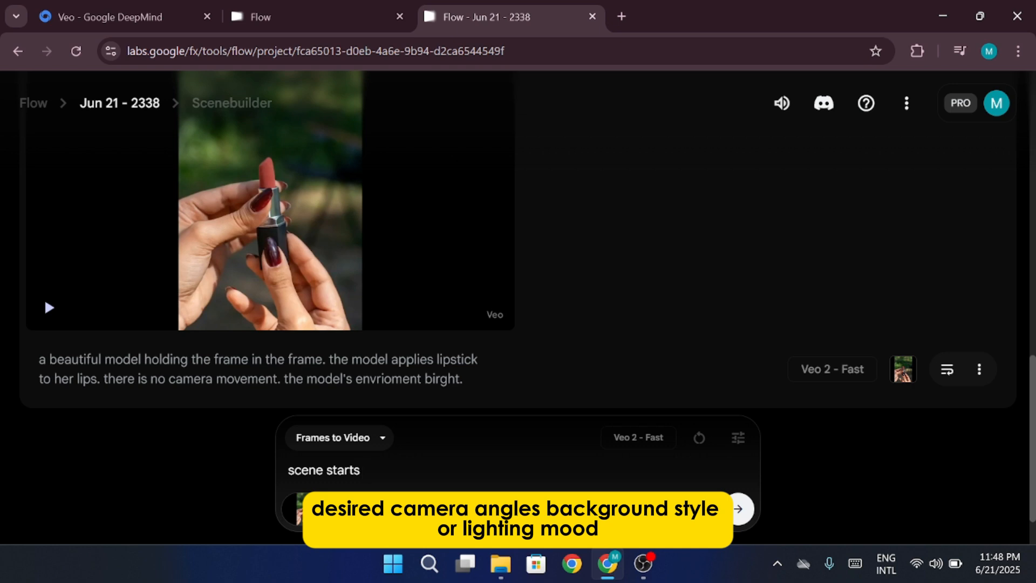
text(with woman holding l)
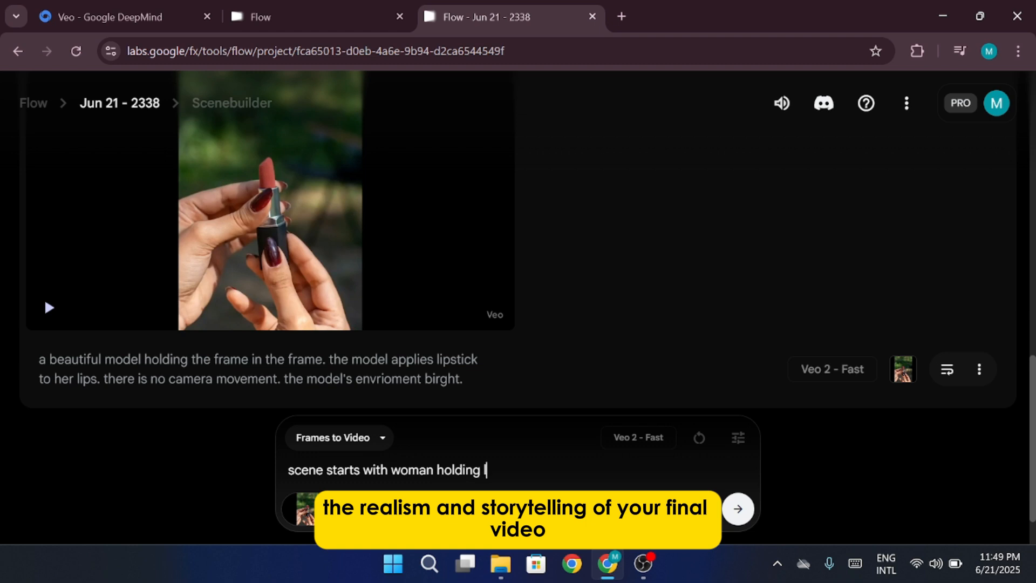
text(ipstick)
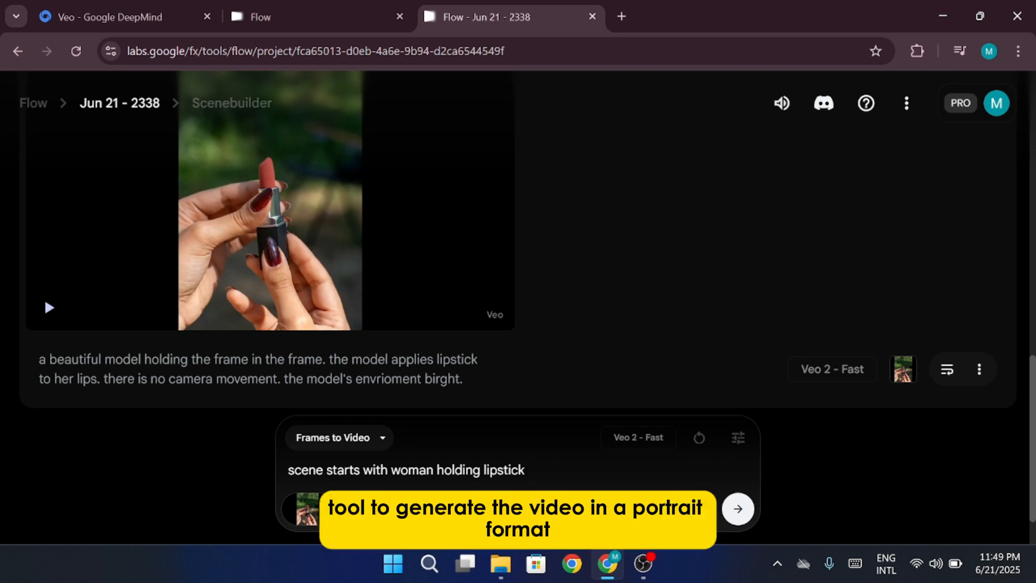
Step: In the new prompt, replace "woman" with "model, beautiful face" and "holding" with "applying"
drag(434, 470, 392, 471)
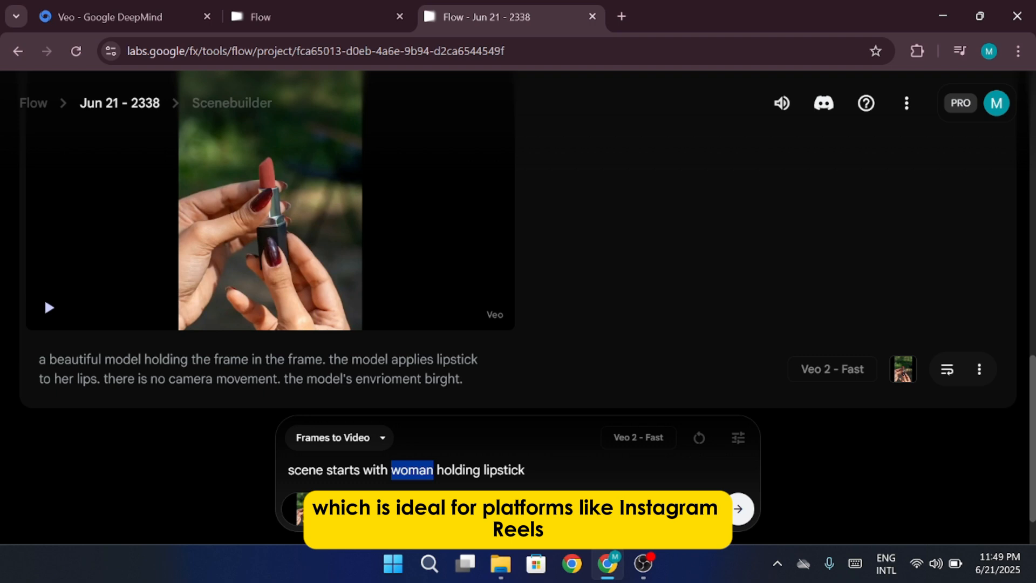
text(model)
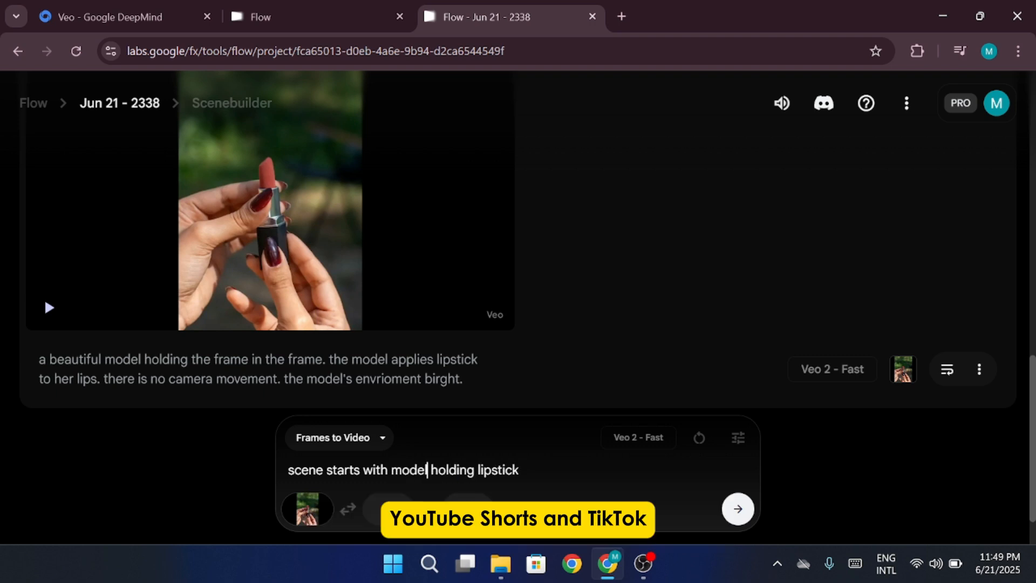
text(, be)
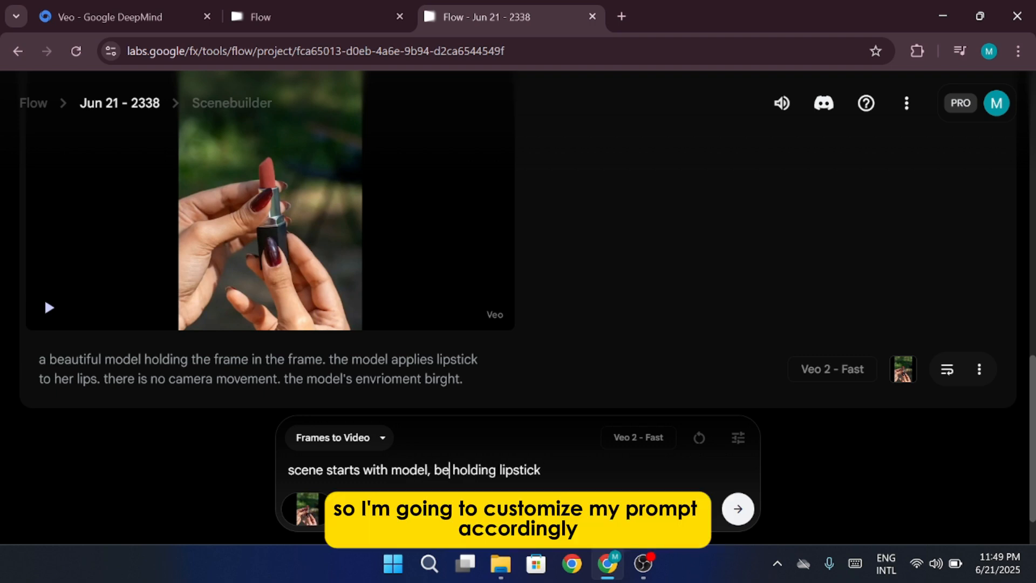
text(autifu)
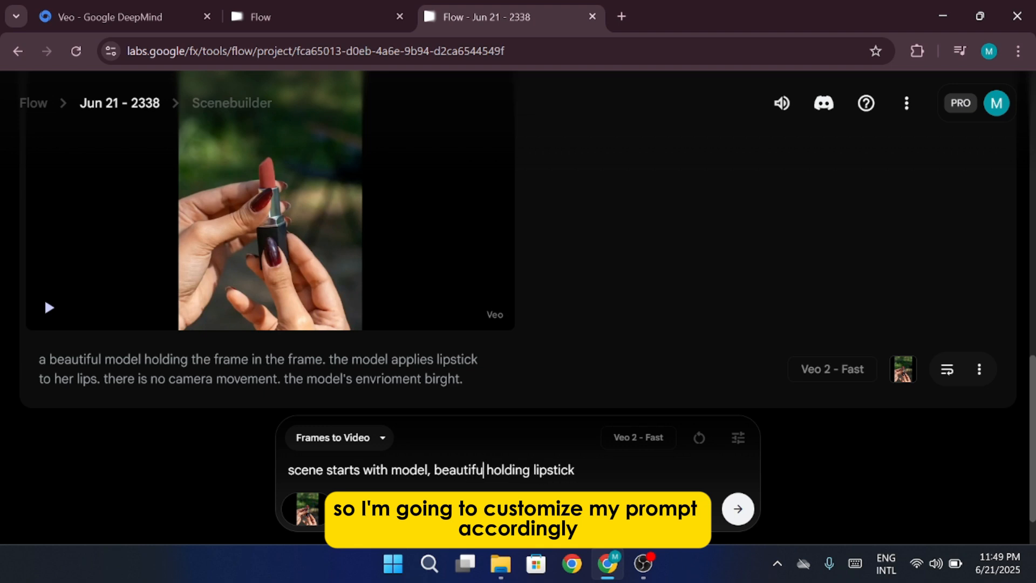
text(l face)
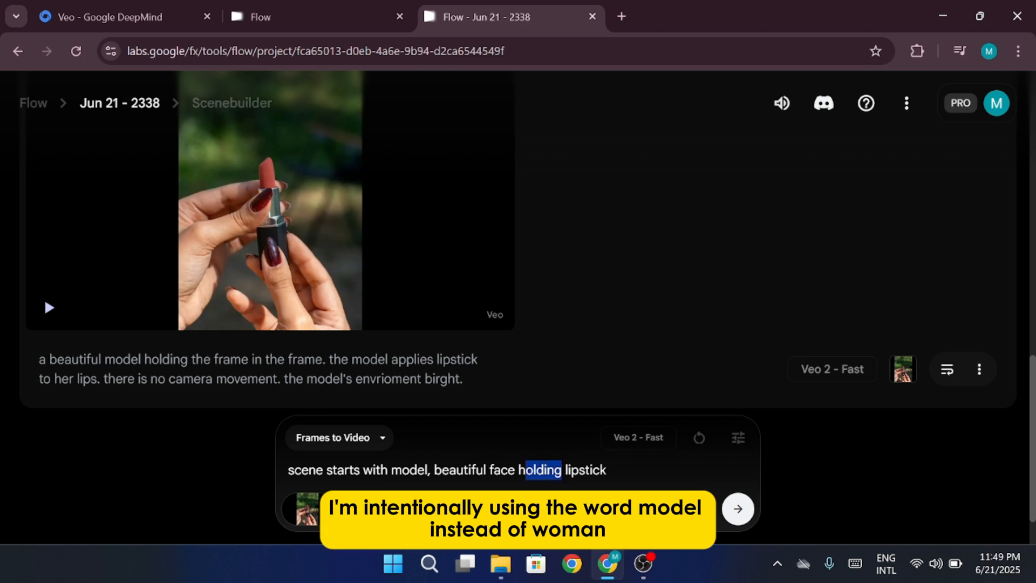
text(apply)
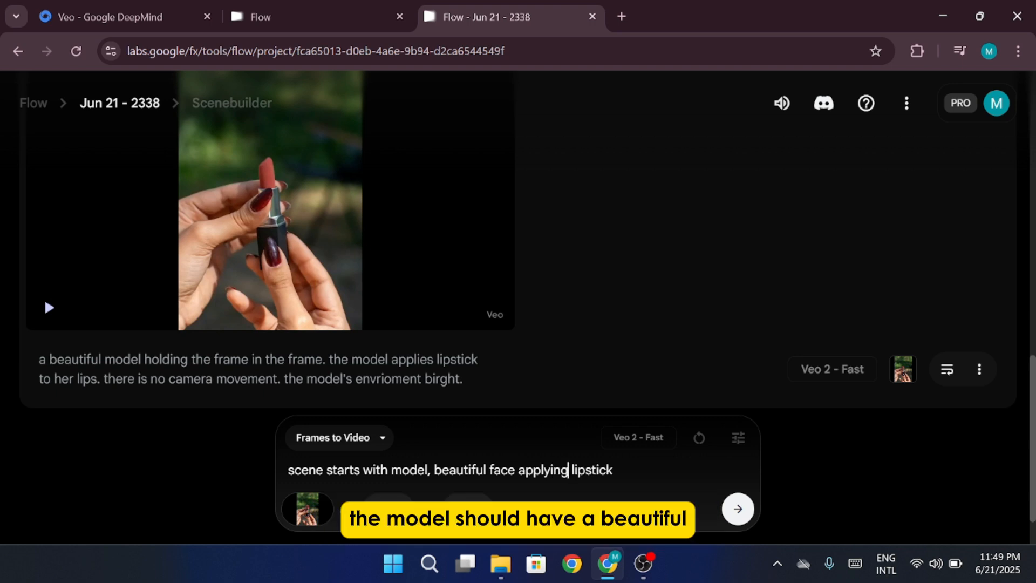
Step: Extend the prompt after "applying lipstick" with "and saying that it is amazing."
key(End)
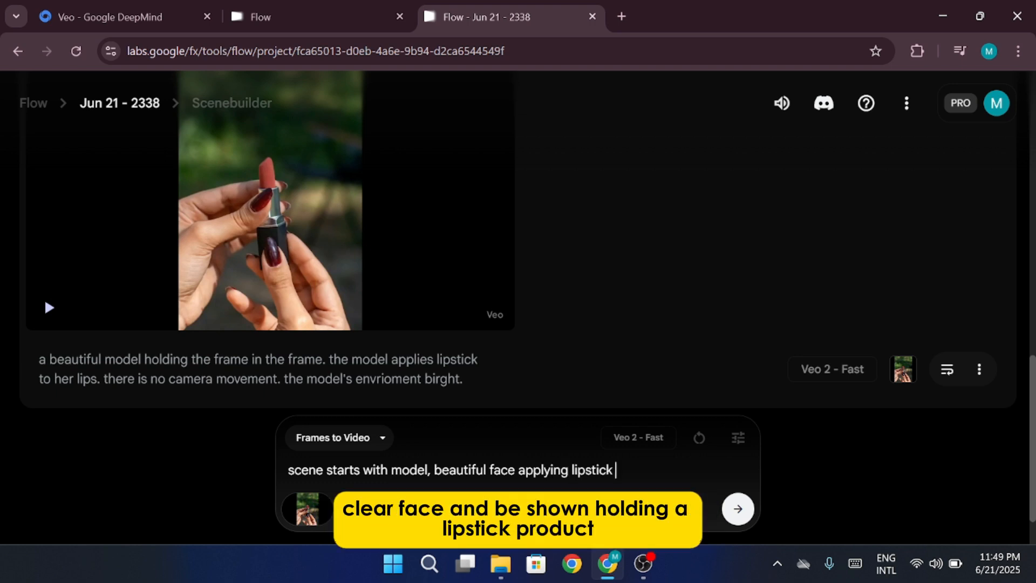
text(and saysing)
key(BackSpace)
key(BackSpace)
key(BackSpace)
key(BackSpace)
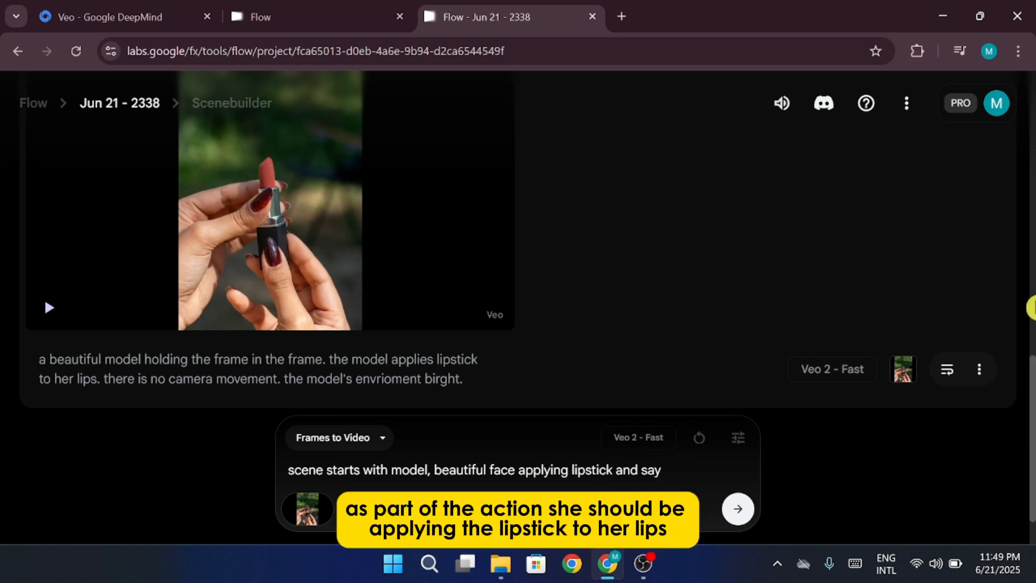
text(ing that)
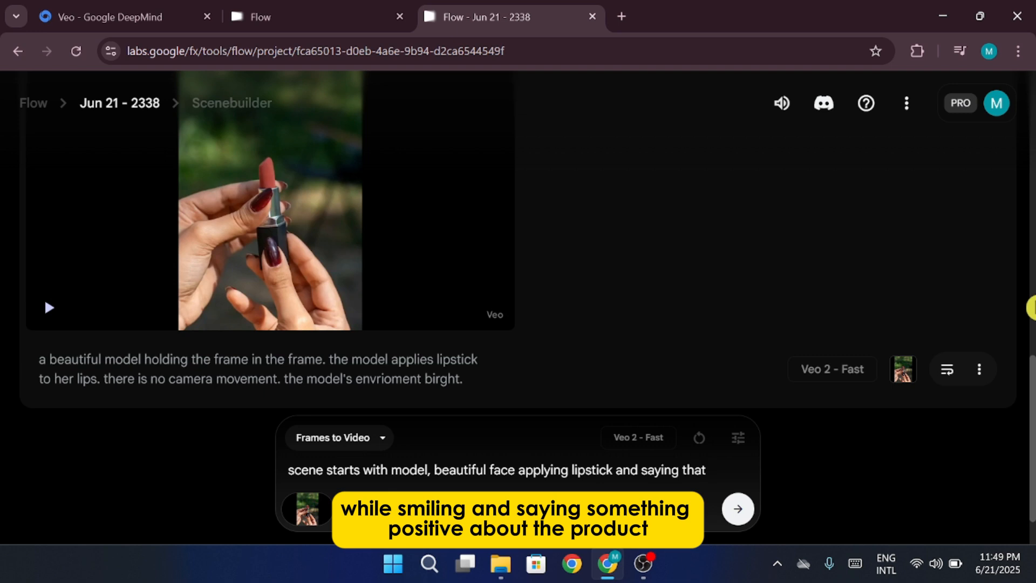
text( it is amaz)
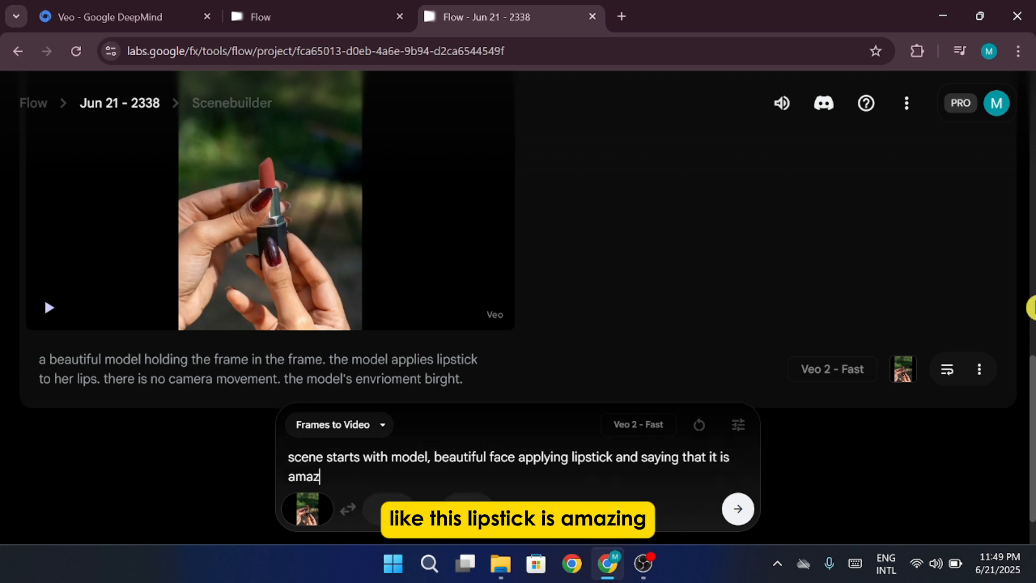
text(ing. the )
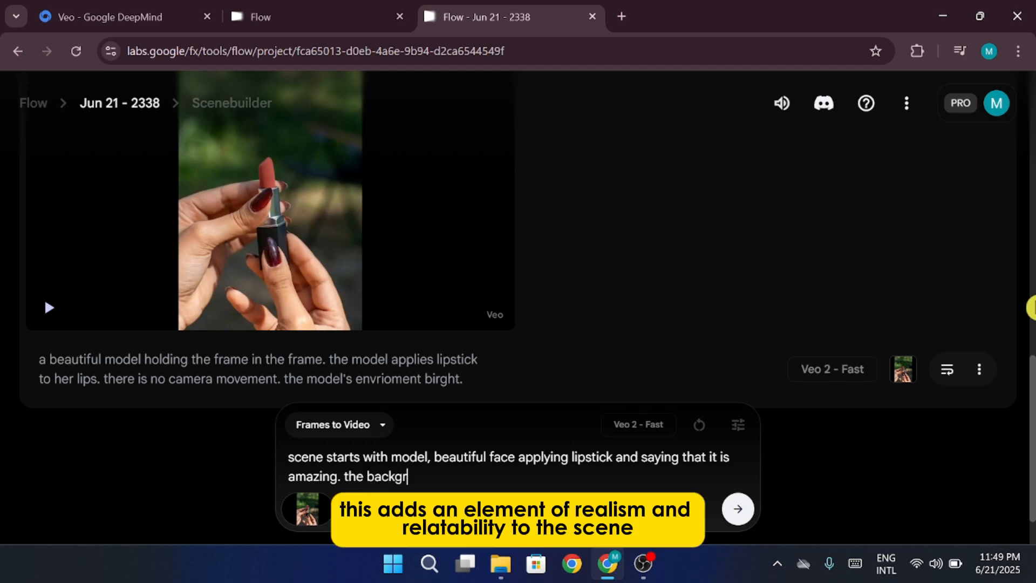
Step: Finish the prompt with "the background should be of a room. the video should be in potrait ratio."
text(background should )
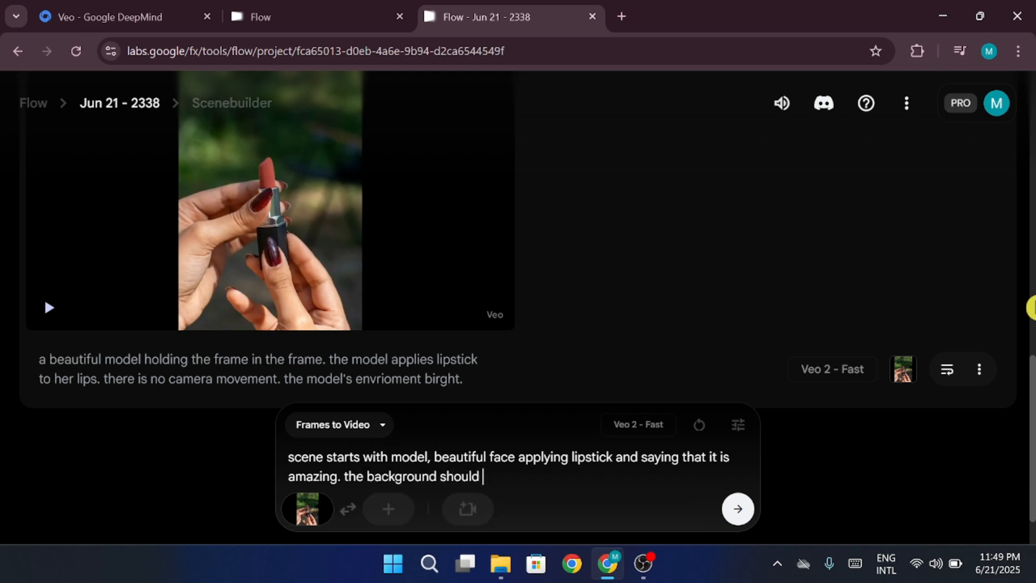
text(be of a room)
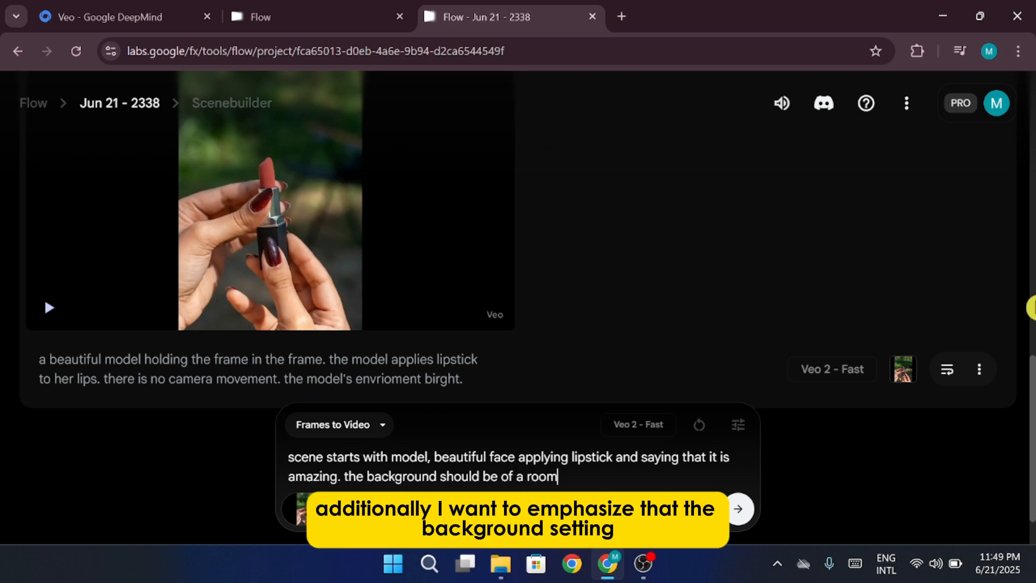
text(. the vi)
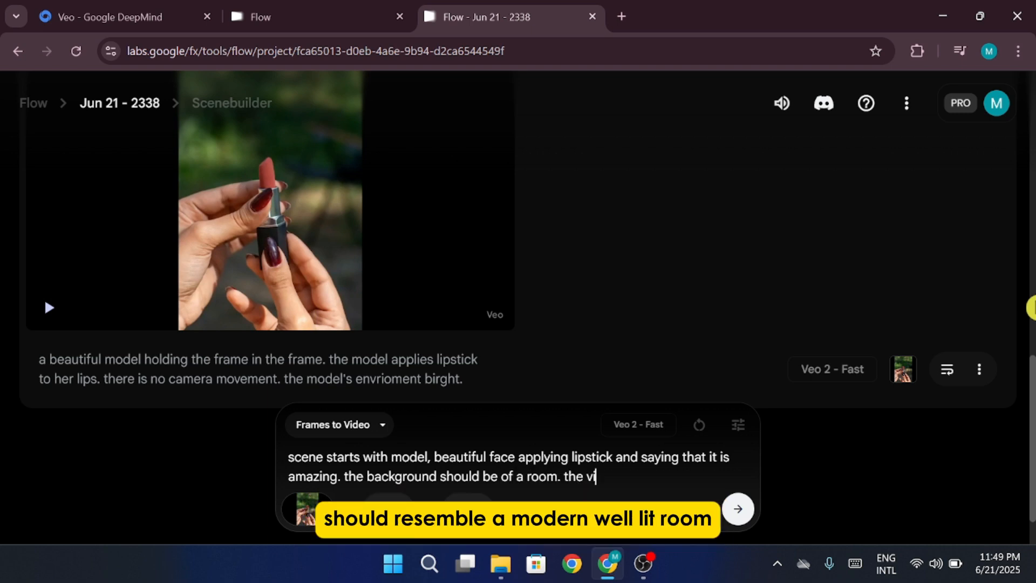
text(deo should b)
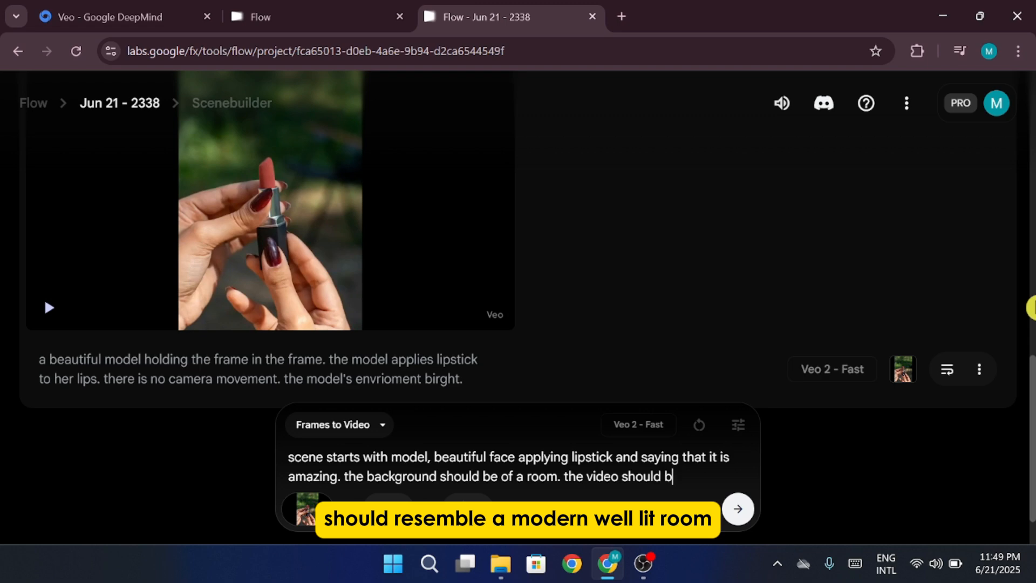
text(e in por)
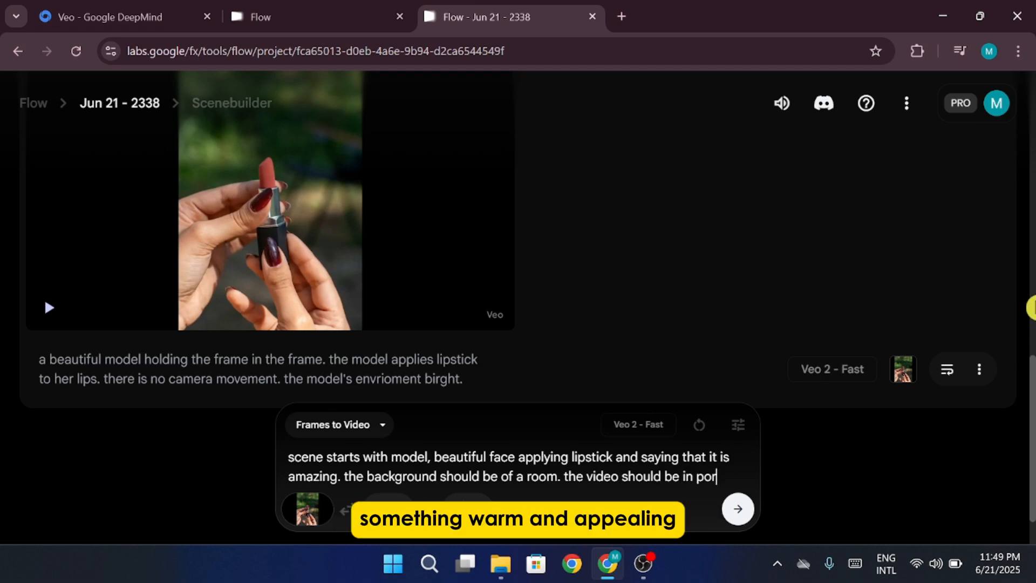
key(BackSpace)
text(trait)
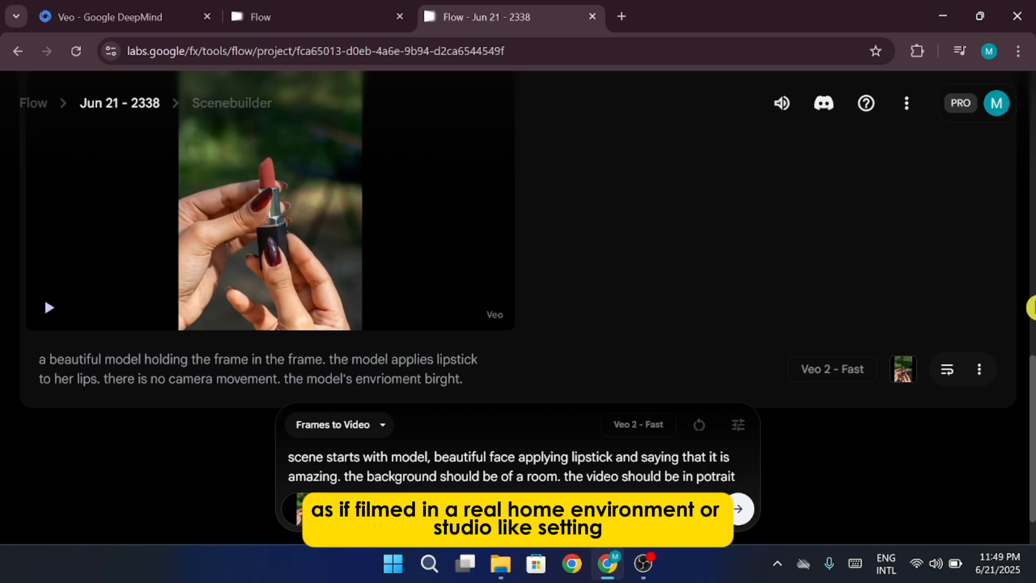
text(rait)
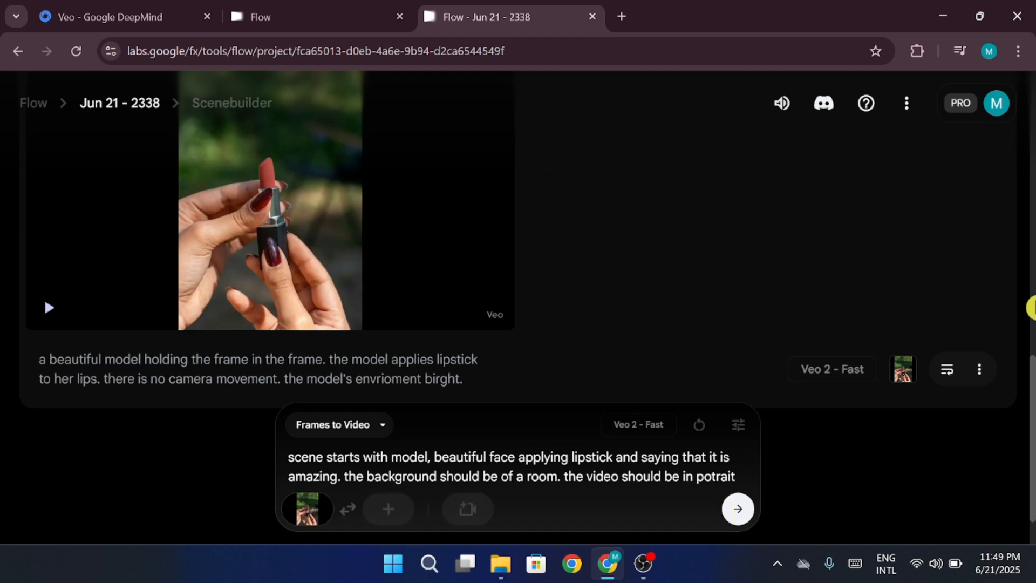
text(.)
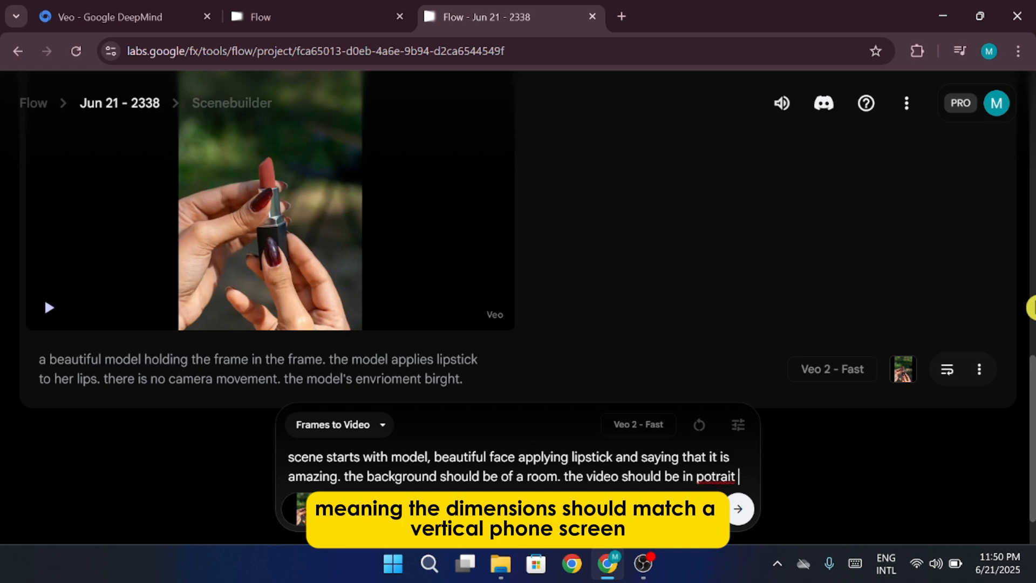
text(ratio.)
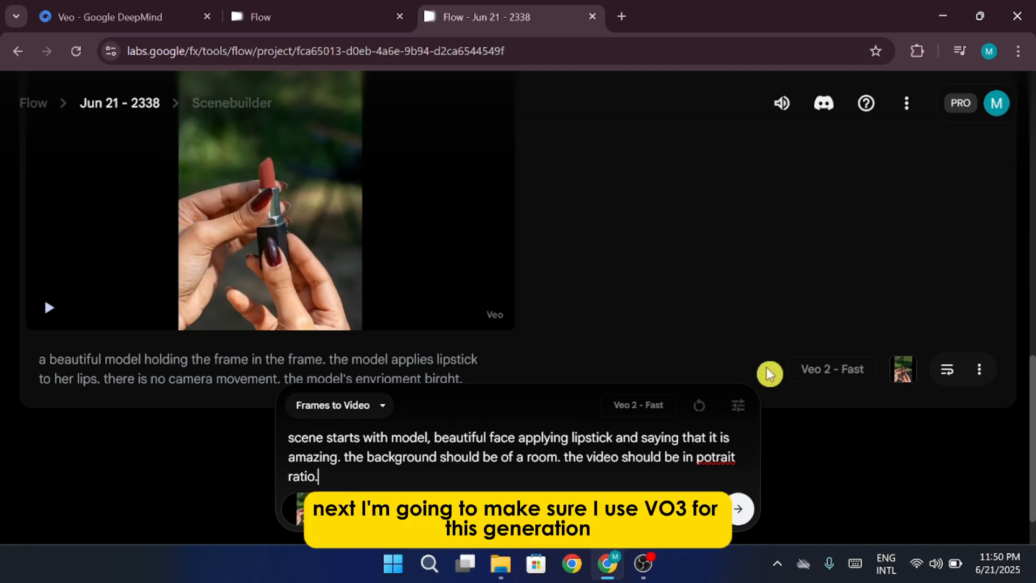
Step: Try to set the generation model to Veo 3 - Fast (Text to Video)
click(738, 406)
click(703, 316)
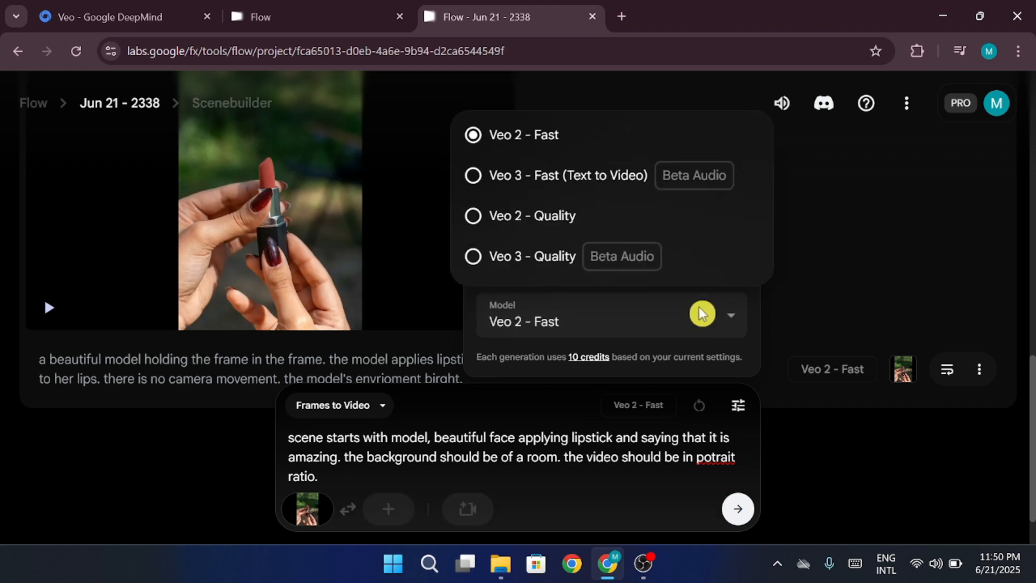
click(652, 190)
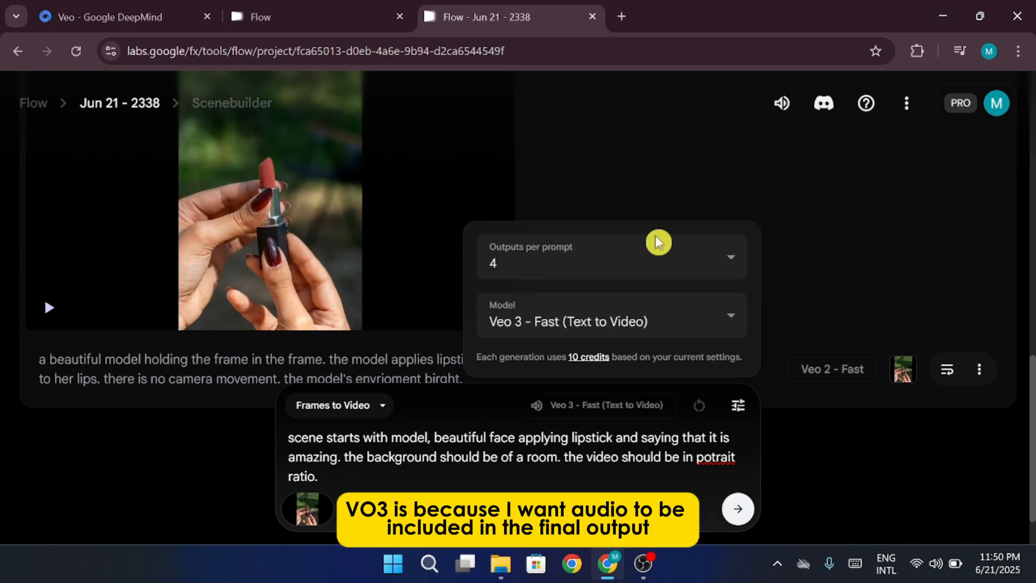
click(712, 313)
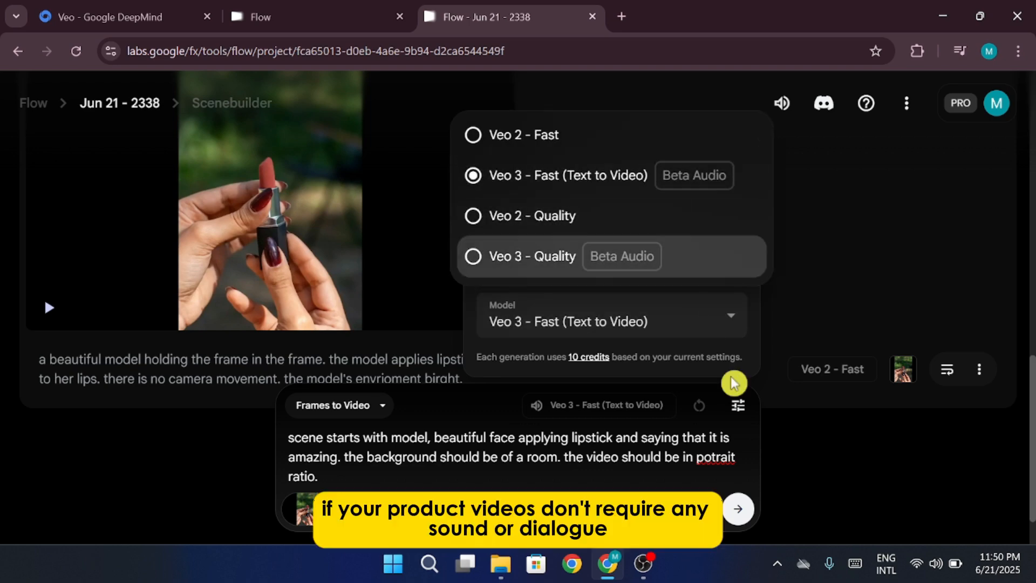
click(742, 515)
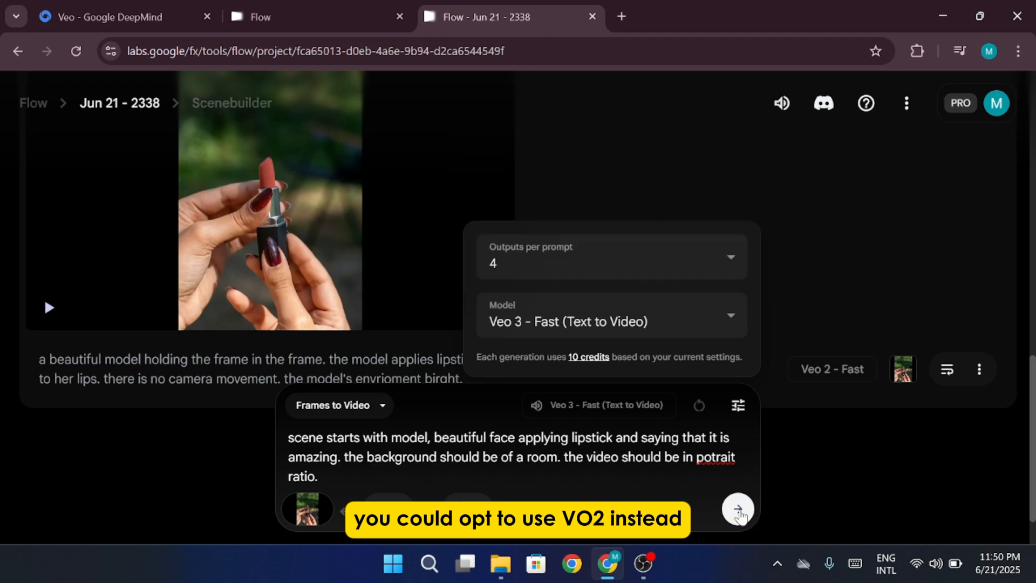
Step: Submit the lipstick prompt with its start frame, confirming generation with the compatible Veo 2 - Fast model
click(741, 514)
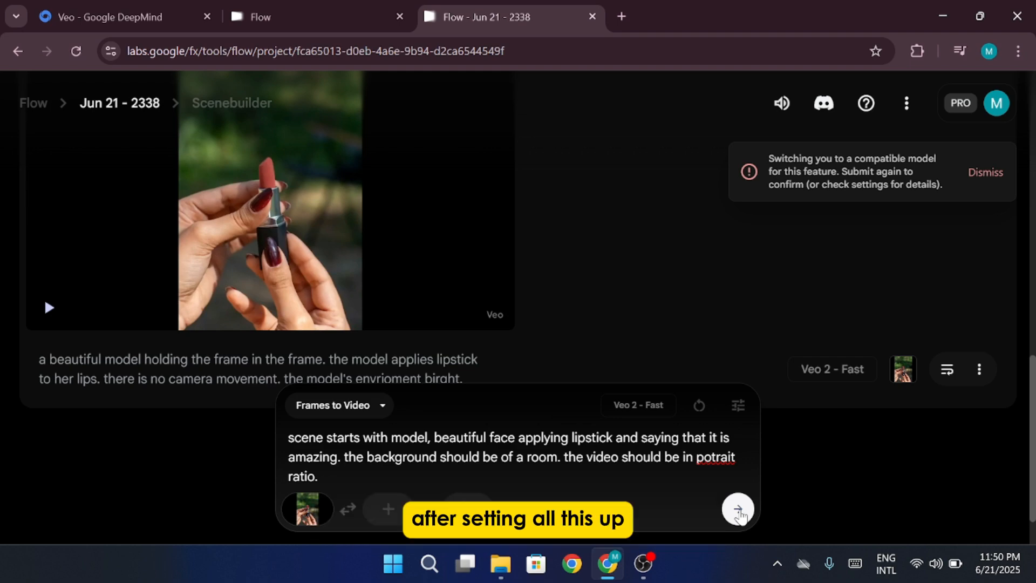
click(740, 510)
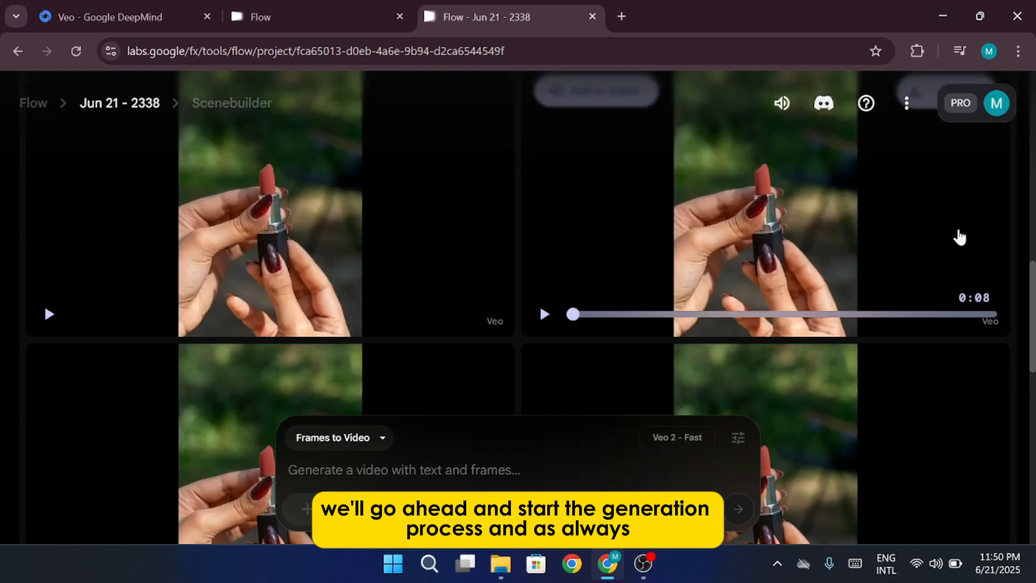
Step: Review the generated lipstick clips from the new and earlier prompts by previewing them in the project
scroll(791, 275, down, 1)
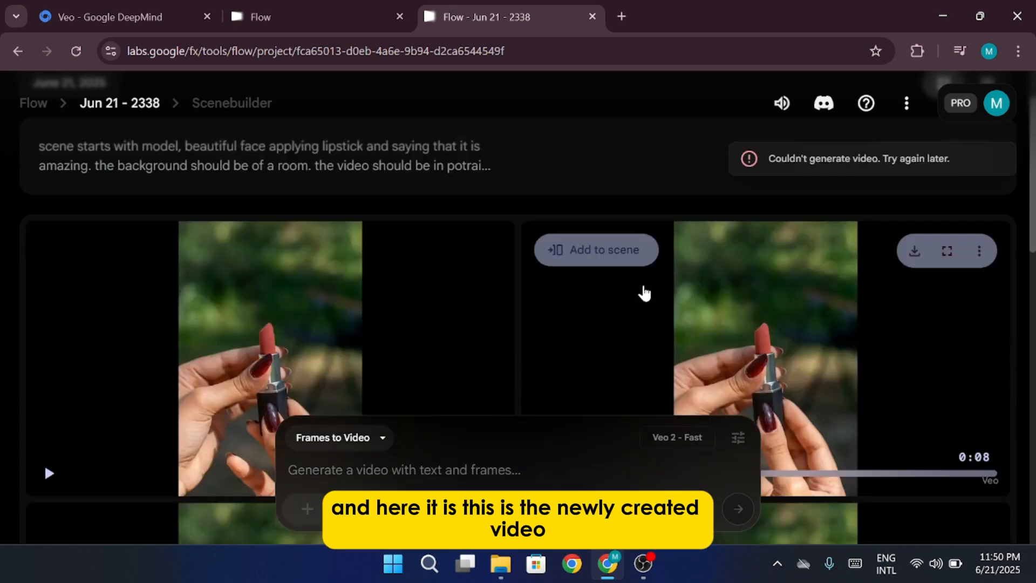
scroll(540, 286, down, 1)
mouse_move(297, 286)
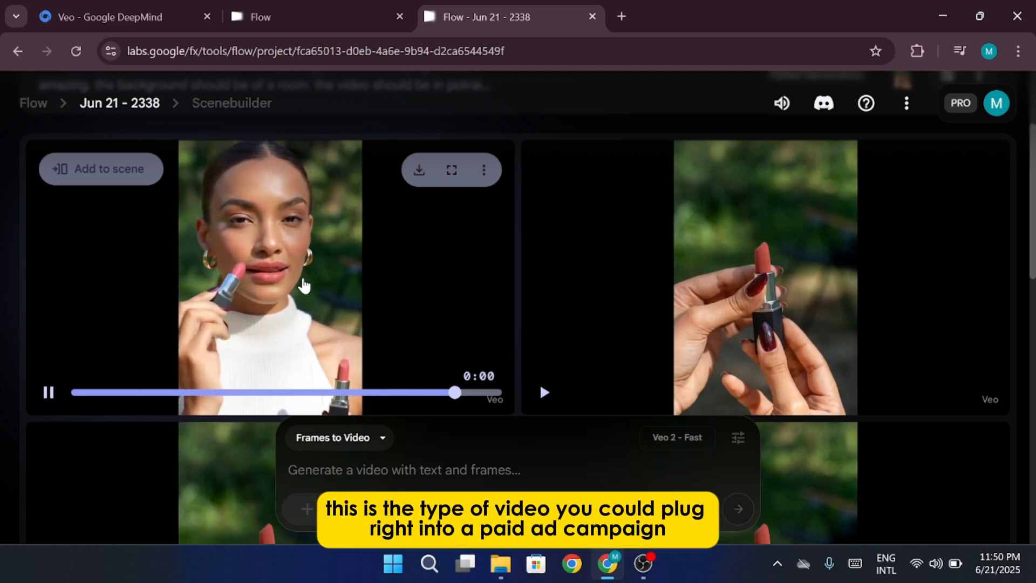
mouse_move(789, 303)
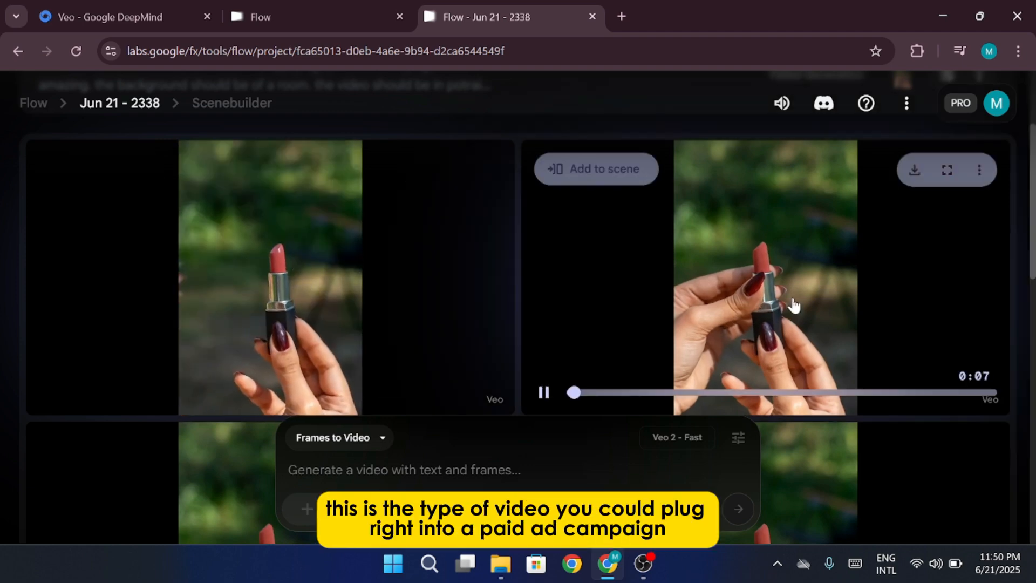
scroll(828, 357, down, 1)
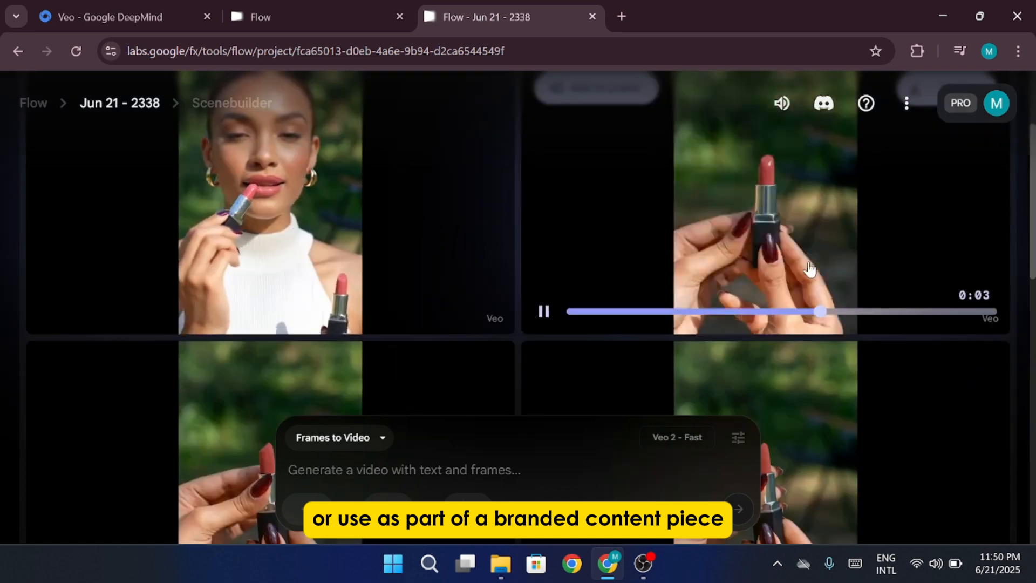
scroll(862, 205, up, 1)
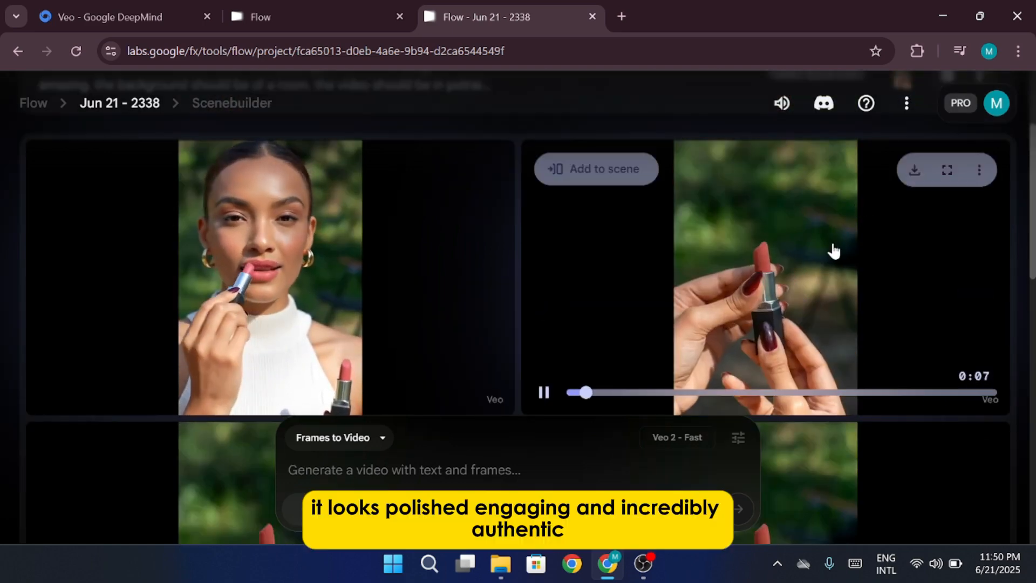
scroll(825, 270, down, 4)
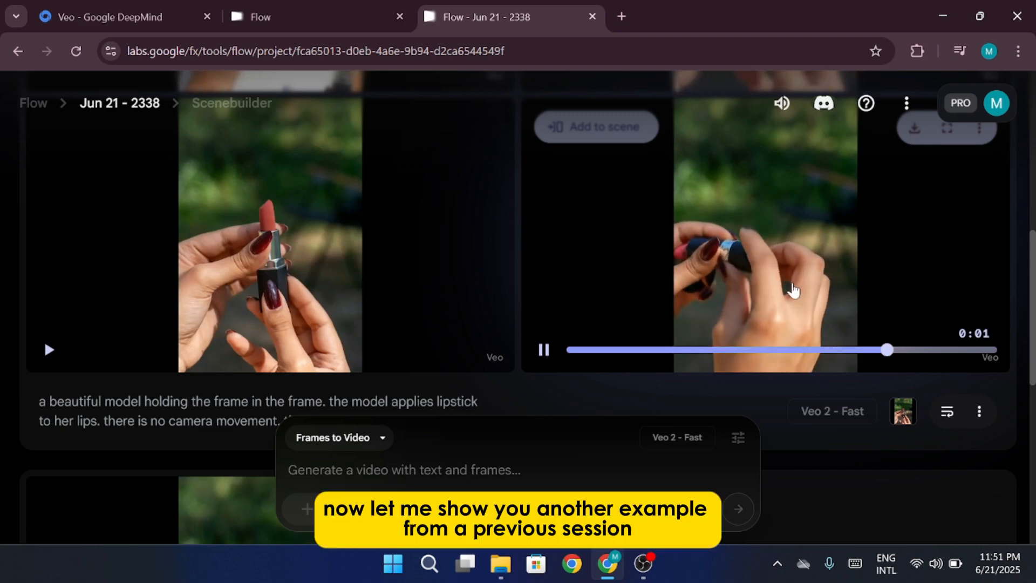
mouse_move(263, 264)
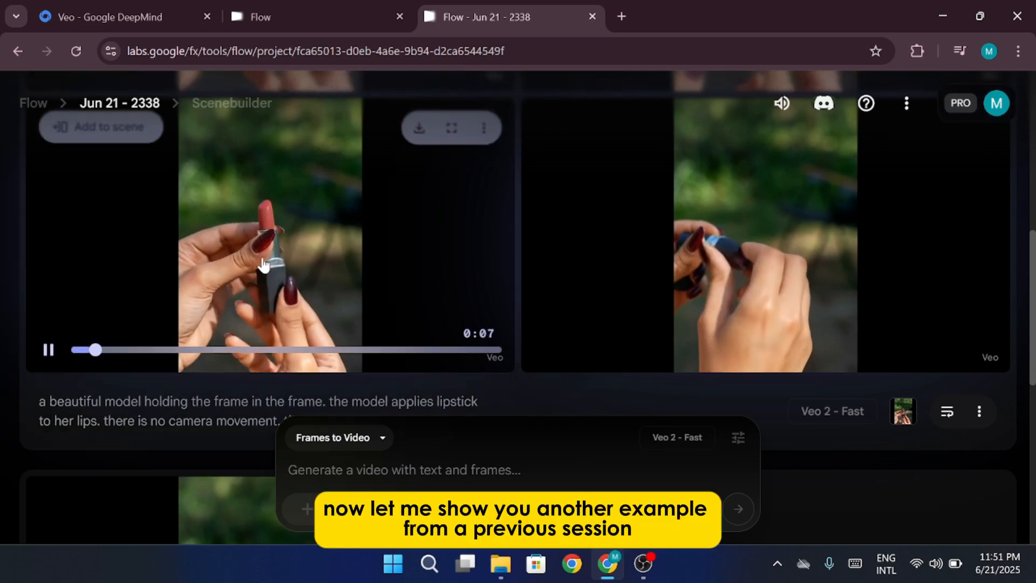
scroll(270, 270, up, 1)
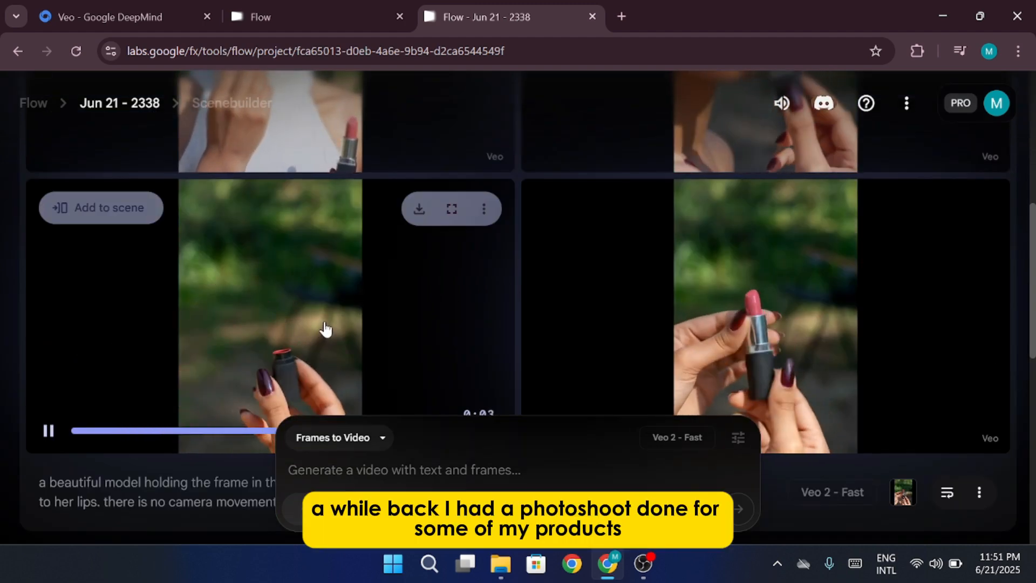
scroll(324, 328, up, 3)
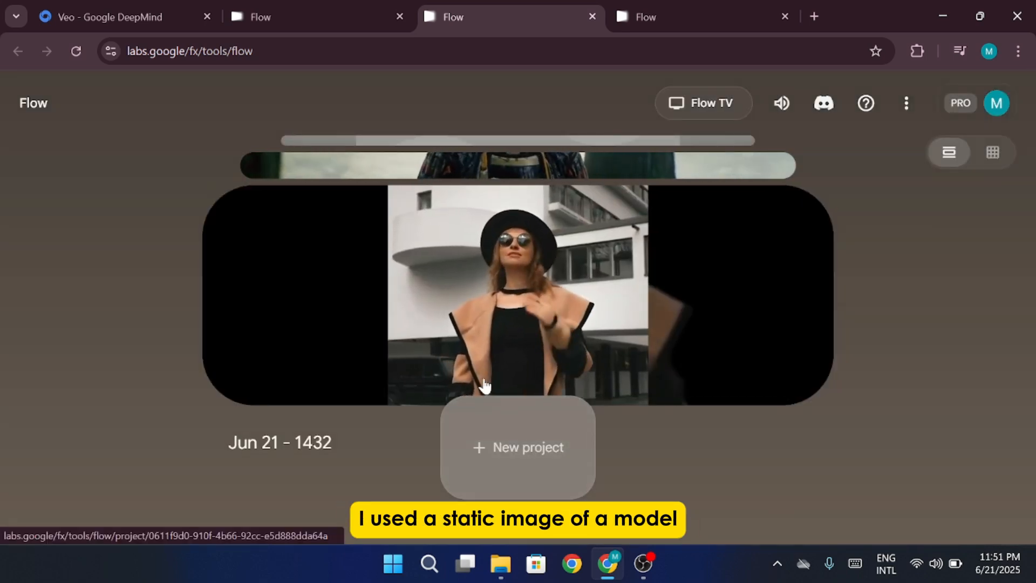
Step: Browse the earlier projects, view the walking-model video in project Jun 21 - 1647, and return to the project overview
scroll(486, 386, down, 1)
scroll(532, 350, down, 4)
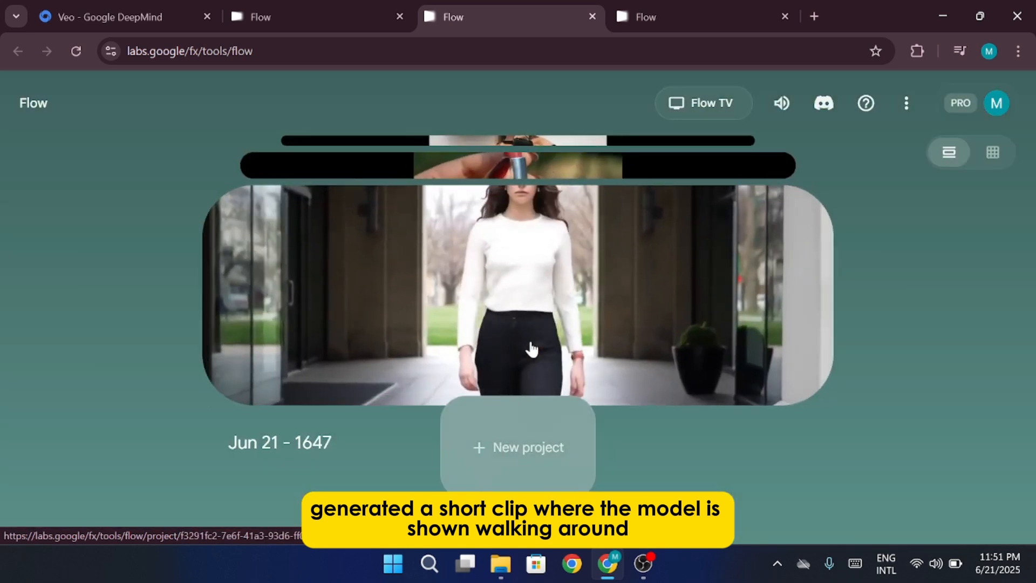
scroll(532, 350, up, 1)
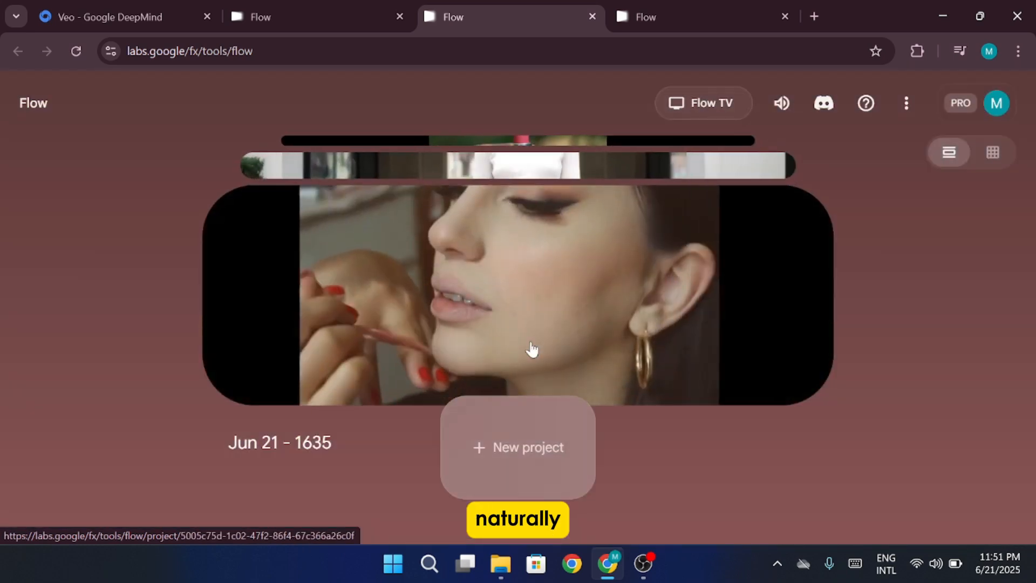
scroll(532, 349, down, 2)
scroll(531, 349, up, 1)
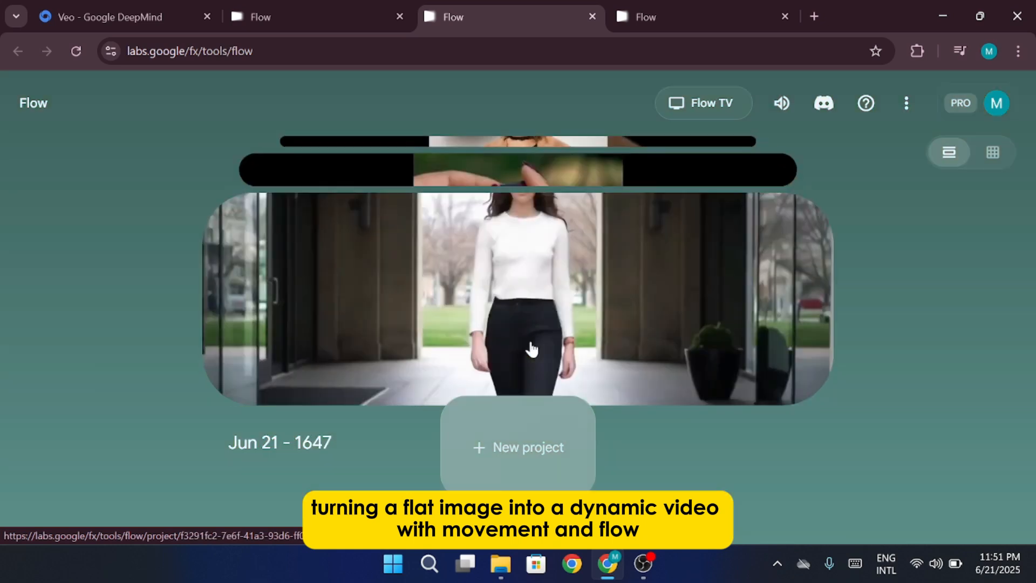
click(529, 349)
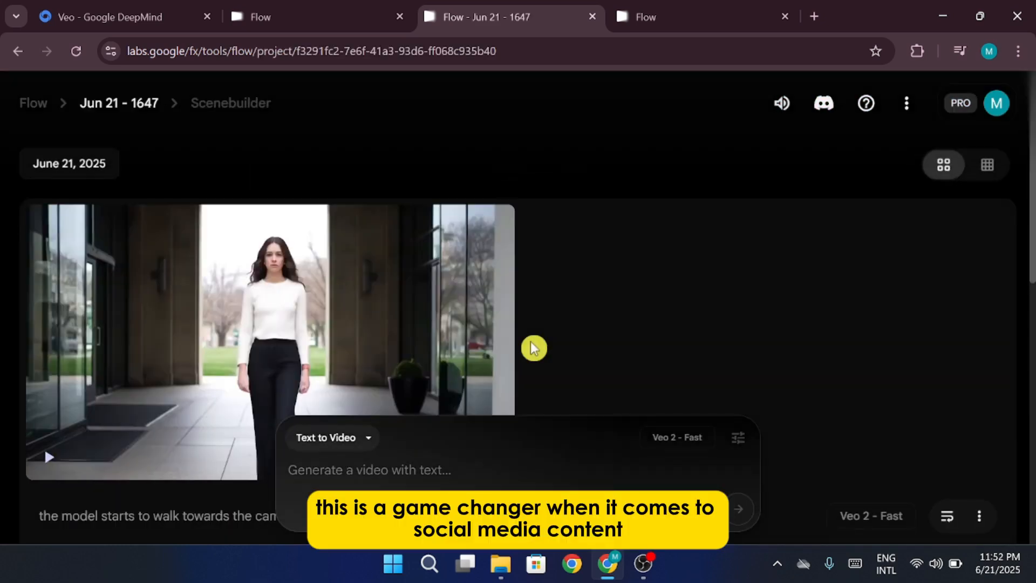
scroll(531, 347, down, 2)
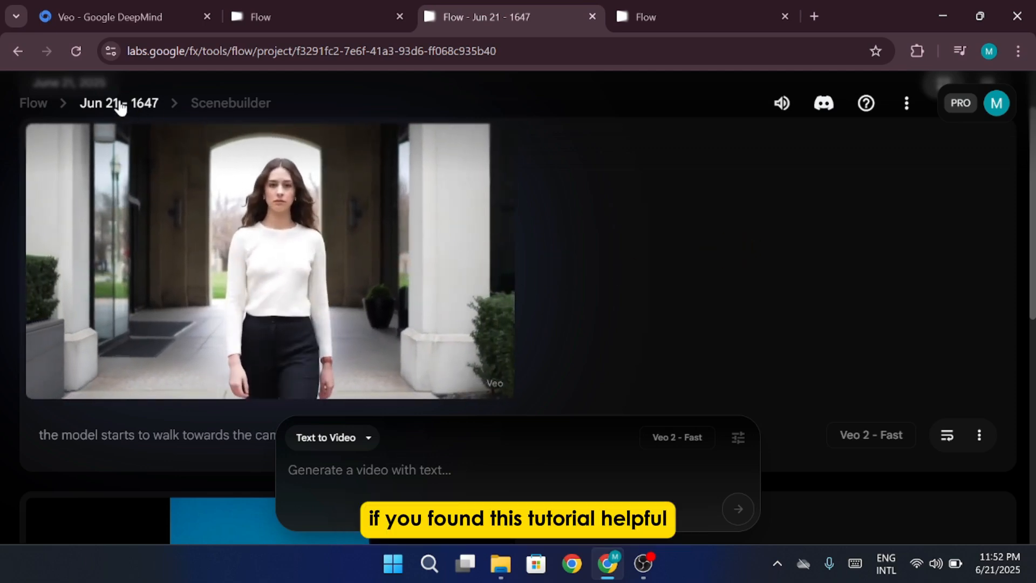
click(18, 62)
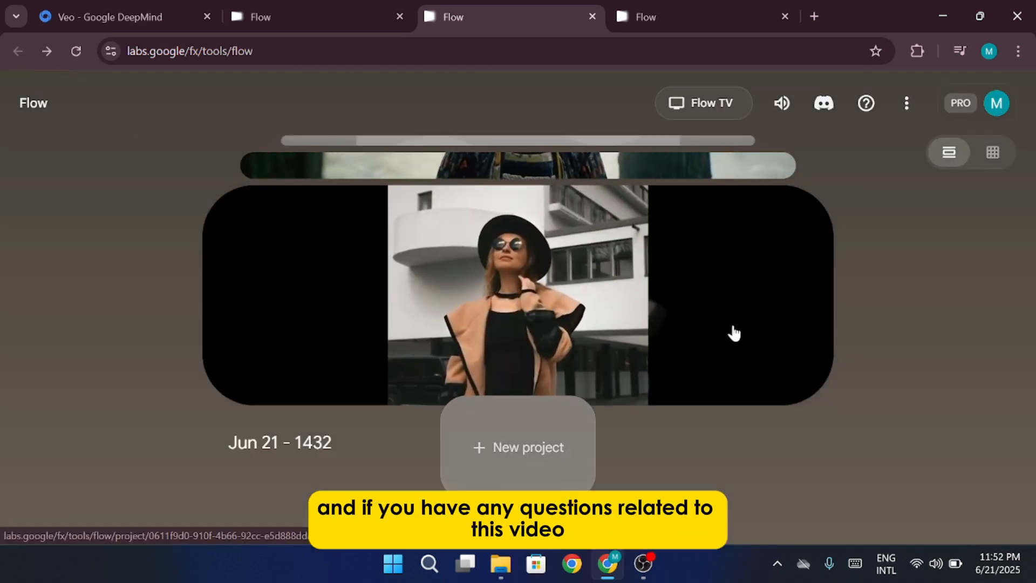
Step: Look through the earlier projects in the project overview and minimize the browser window to reveal the desktop
scroll(733, 334, down, 2)
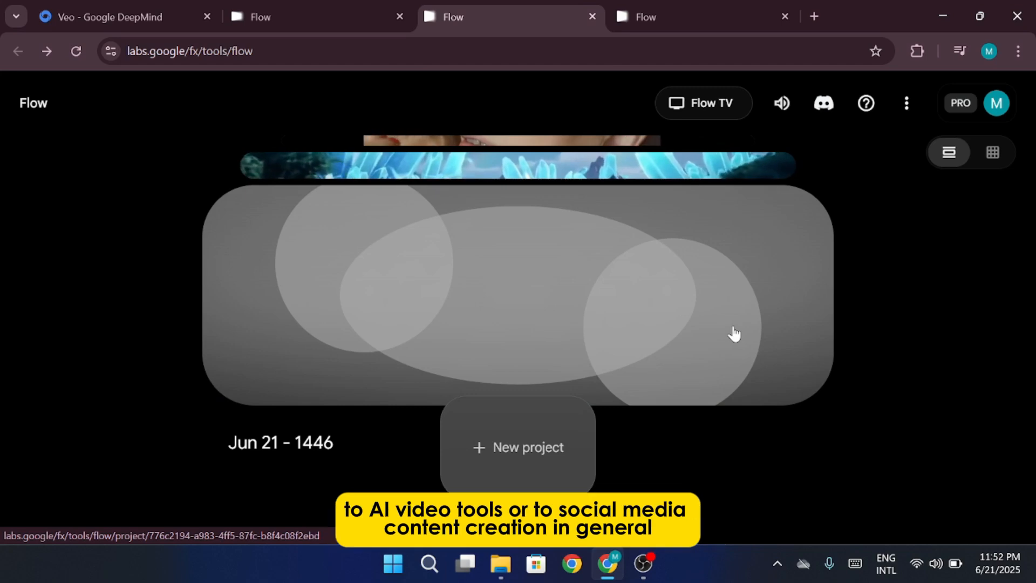
scroll(734, 335, up, 1)
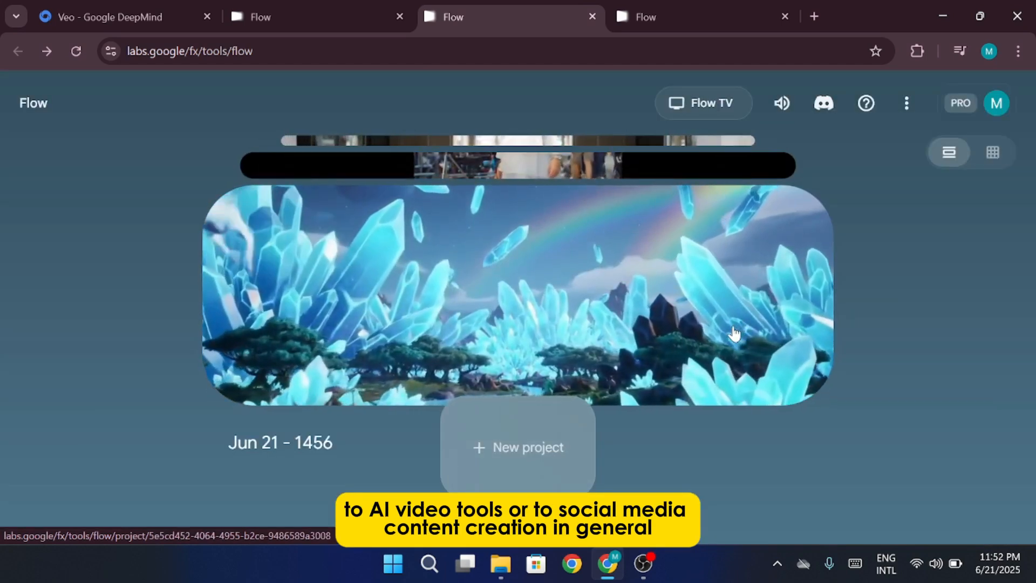
scroll(735, 334, up, 1)
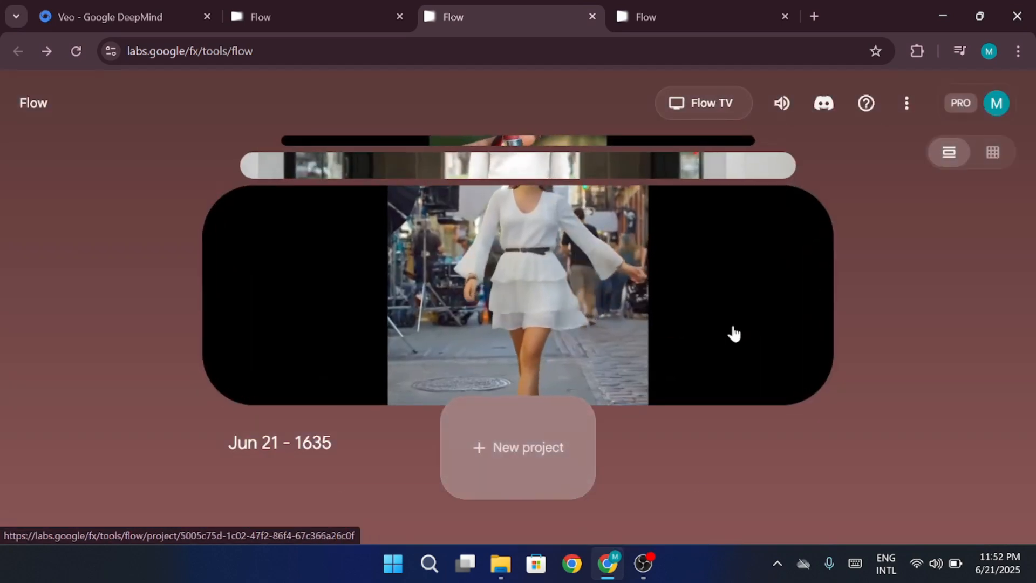
scroll(735, 334, up, 1)
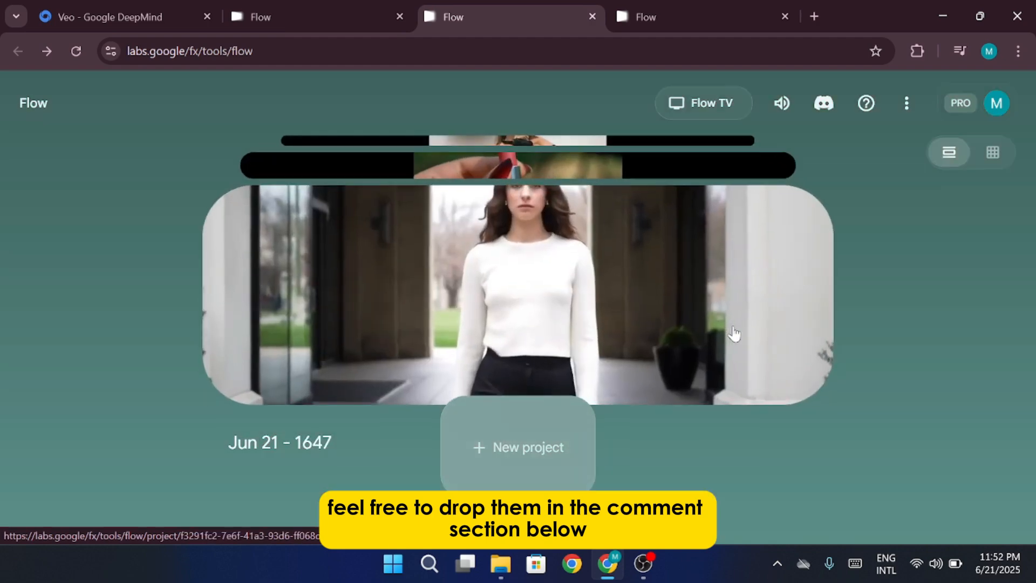
scroll(734, 334, up, 1)
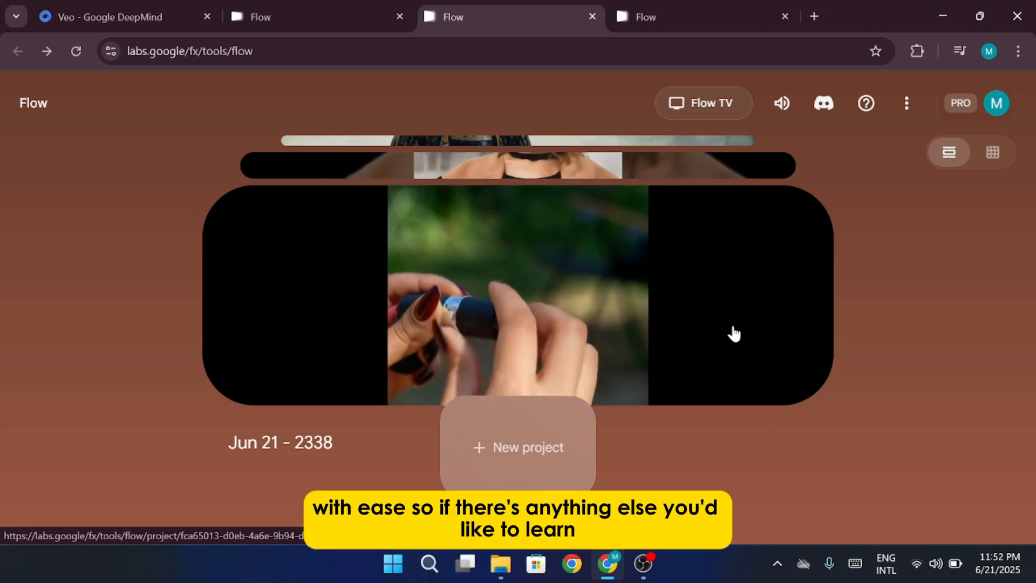
scroll(734, 333, up, 1)
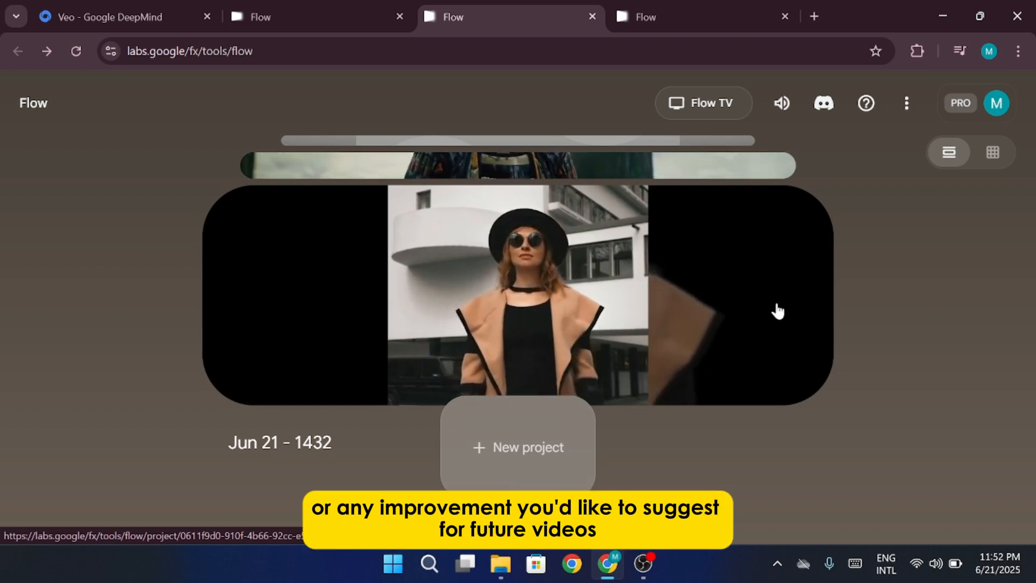
click(944, 19)
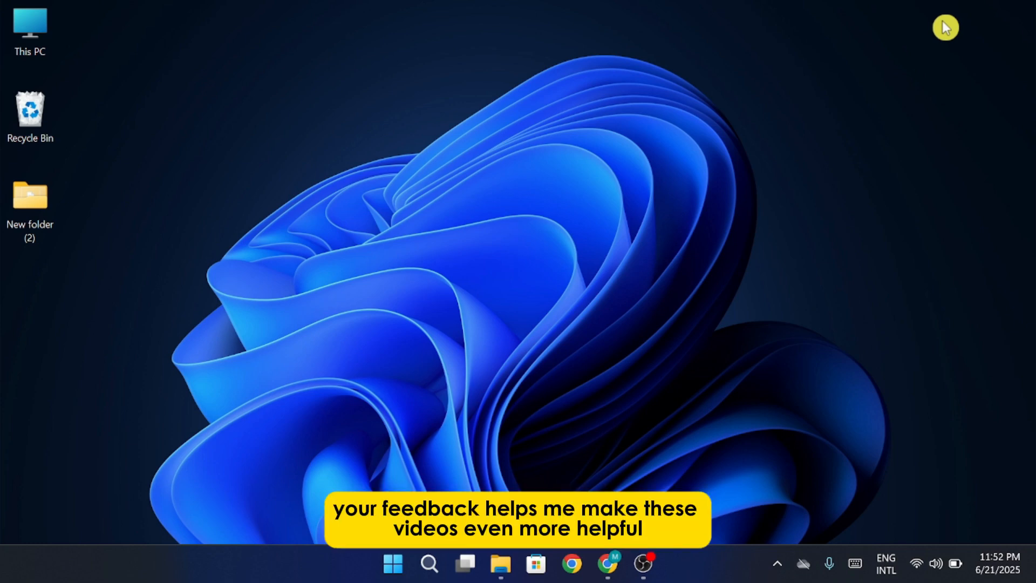